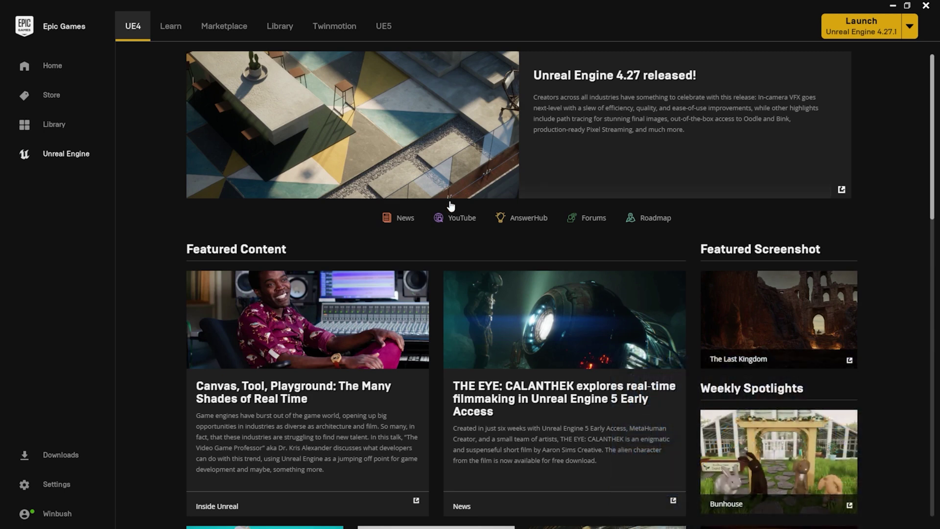
# Close the Epic Games launcher and play the LeftRight_v01 sequence, stopping at frame 1485
pyautogui.click(925, 6)
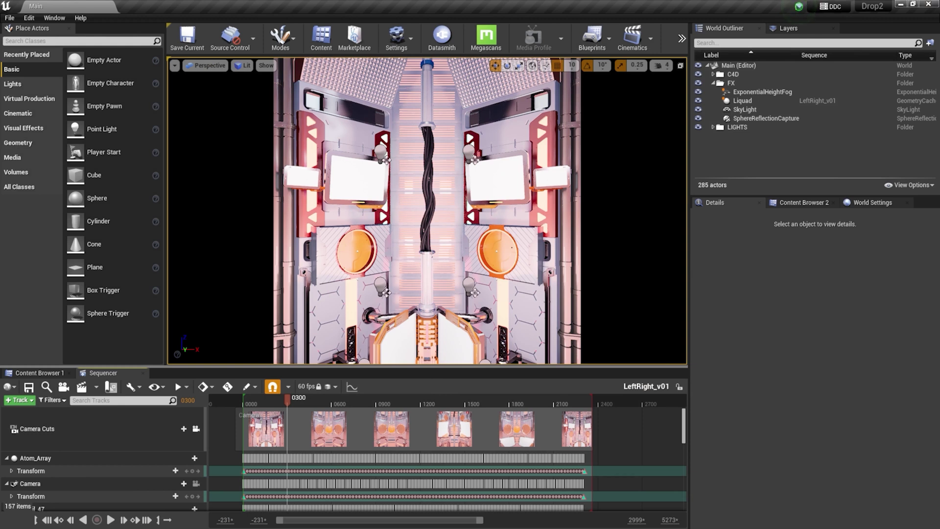
pyautogui.click(112, 521)
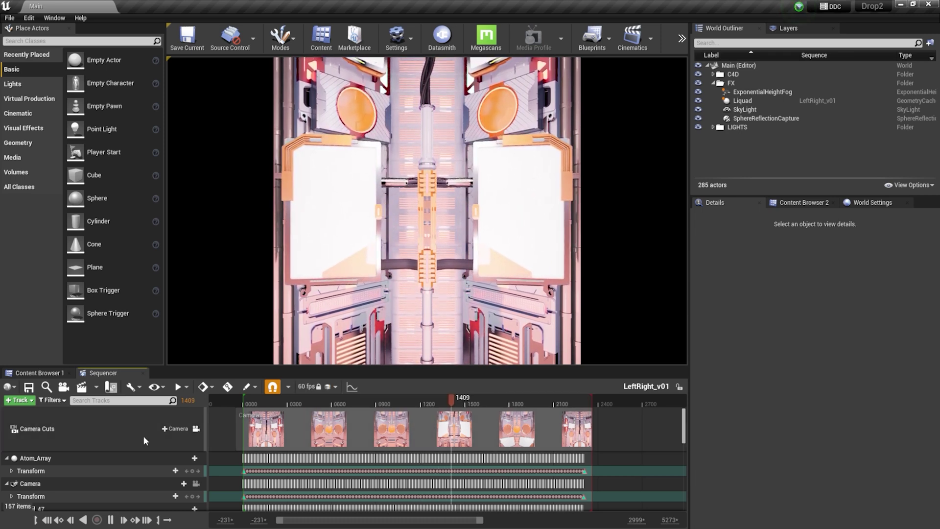
pyautogui.click(112, 519)
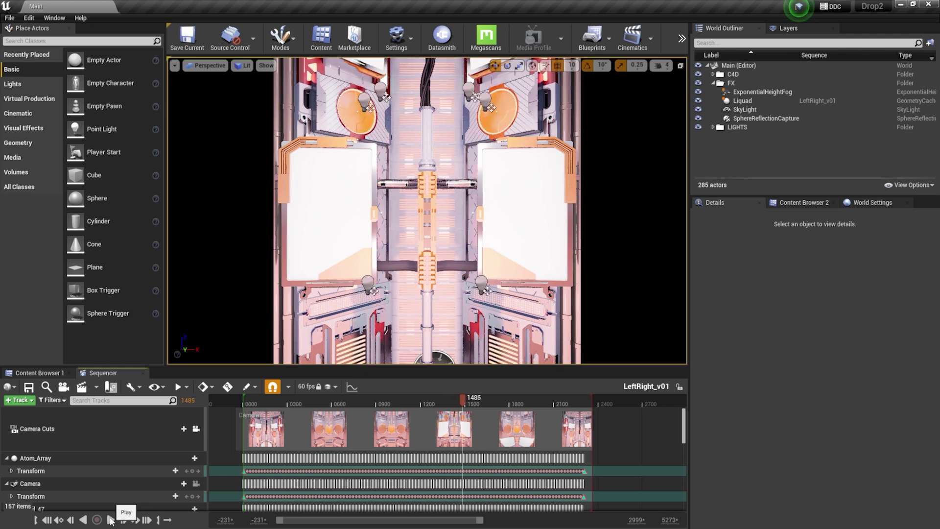
# Search the project's plugins for "magic" to check that Magic Bullet Looks is enabled, and close the plugin list
pyautogui.click(398, 39)
pyautogui.click(414, 88)
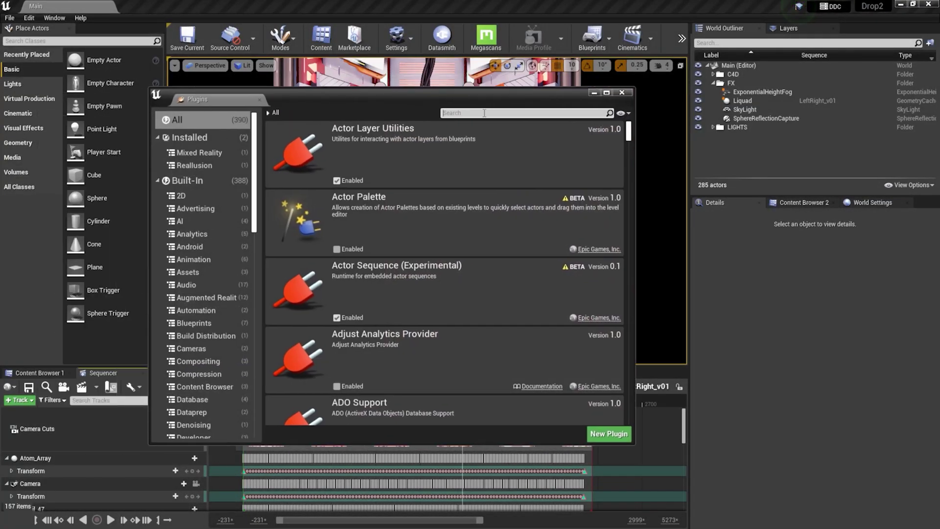
pyautogui.click(484, 114)
pyautogui.write('magic')
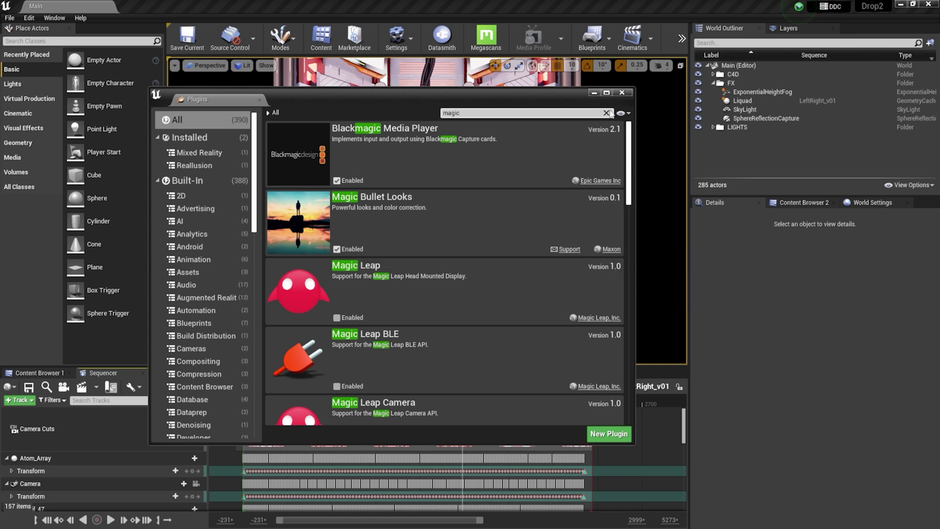
pyautogui.click(623, 94)
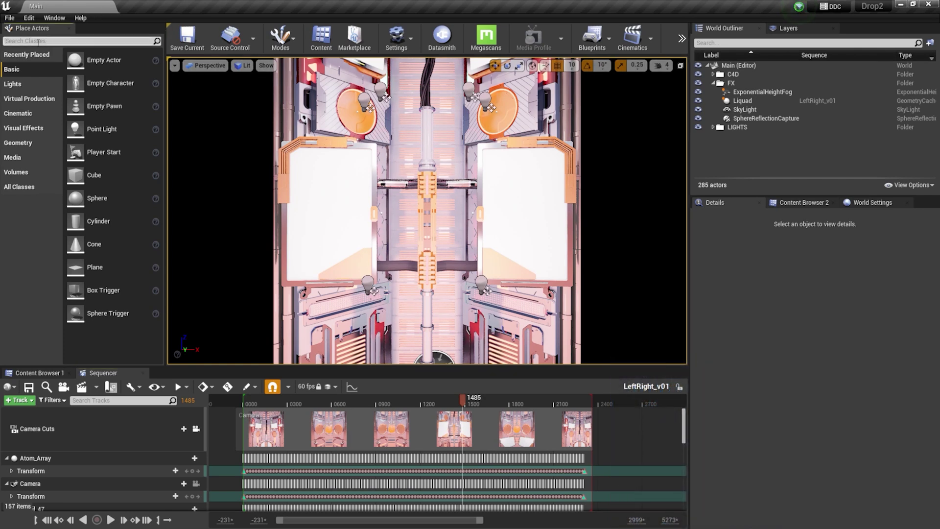
# Find the Magic Bullet Looks Volume among the placeable actors, add it to the level and select it
pyautogui.write('agic')
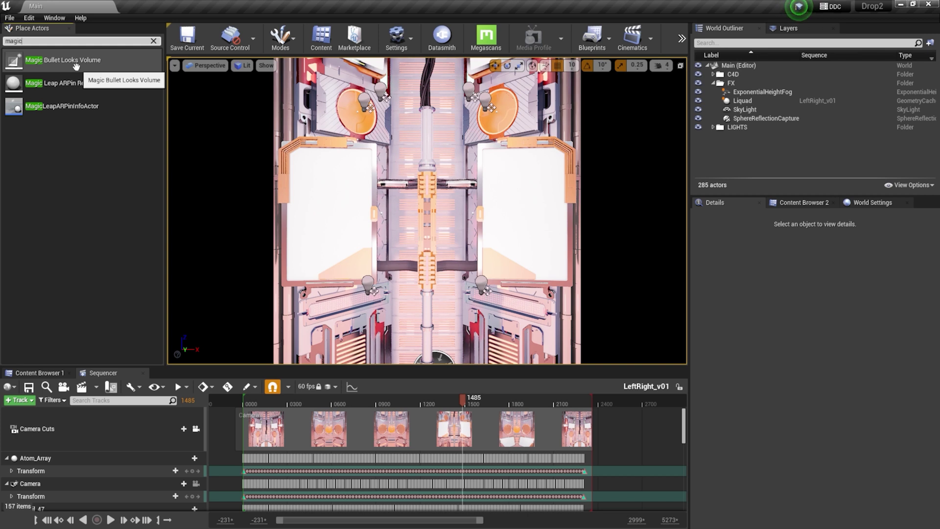
pyautogui.moveTo(76, 66); pyautogui.dragTo(346, 204)
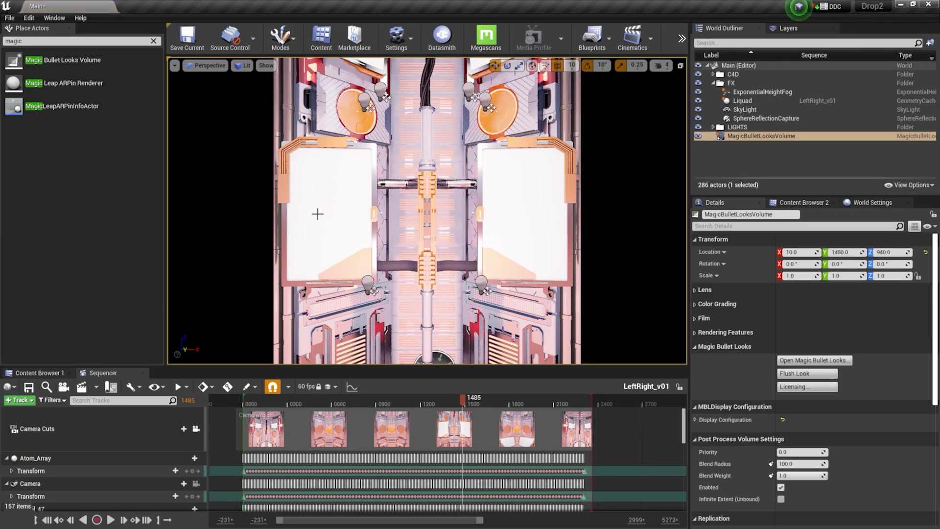
pyautogui.click(748, 137)
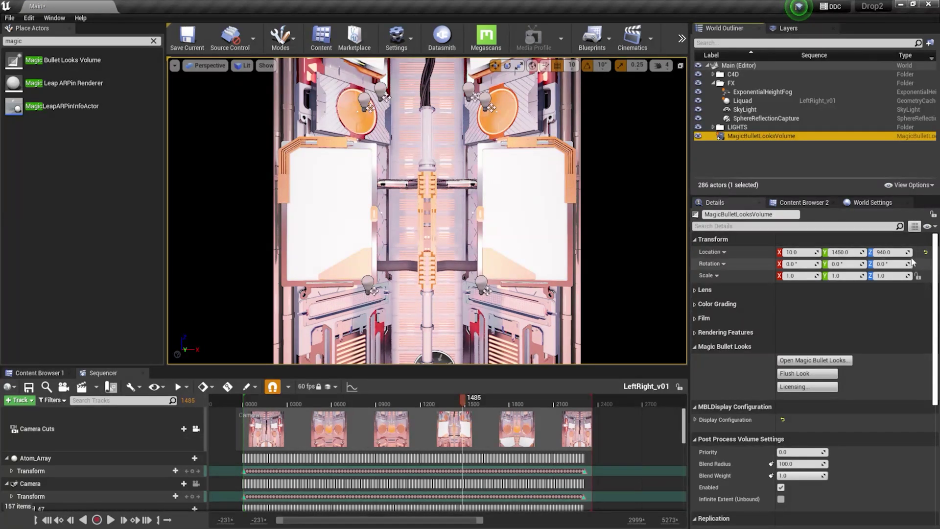
# Reset the Magic Bullet Looks volume's location to the origin and scale it uniformly to 10
pyautogui.click(925, 252)
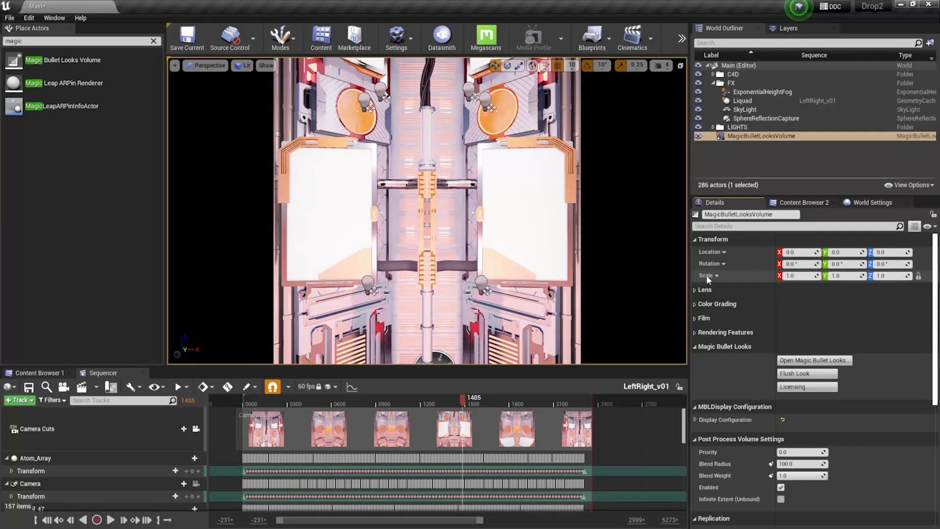
pyautogui.click(786, 275)
pyautogui.press('Return')
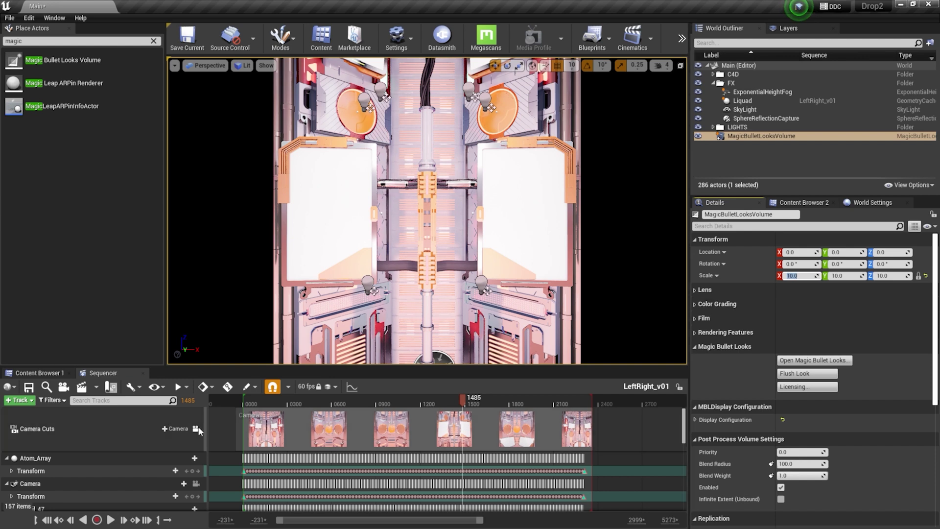
# Outside the camera view, raise the Magic Bullet Looks volume to a Z location of 770 around the set, and return to the sequence camera
pyautogui.click(197, 429)
pyautogui.moveTo(319, 262); pyautogui.dragTo(363, 191, button='right')
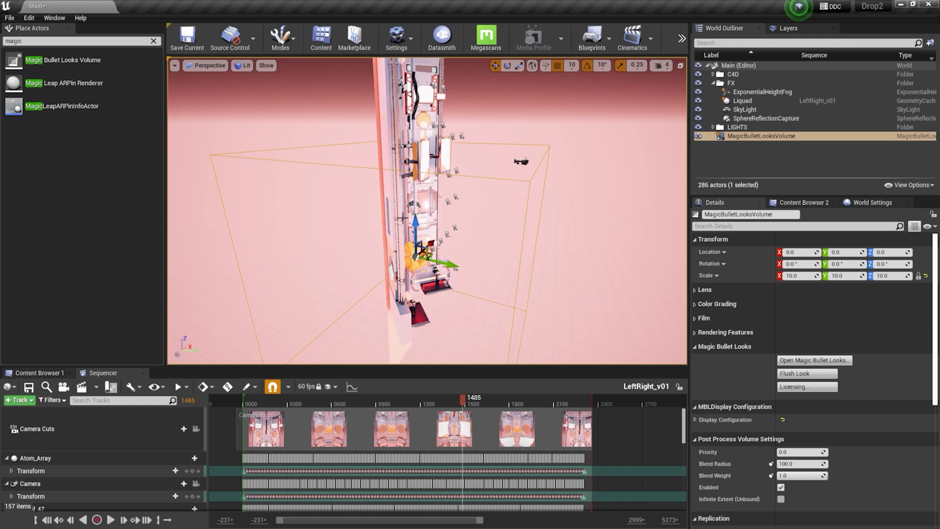
pyautogui.moveTo(415, 222); pyautogui.dragTo(427, 160)
pyautogui.scroll(-3, 426, 129)
pyautogui.keyDown('alt'); pyautogui.moveTo(474, 191); pyautogui.dragTo(552, 193); pyautogui.keyUp('alt')
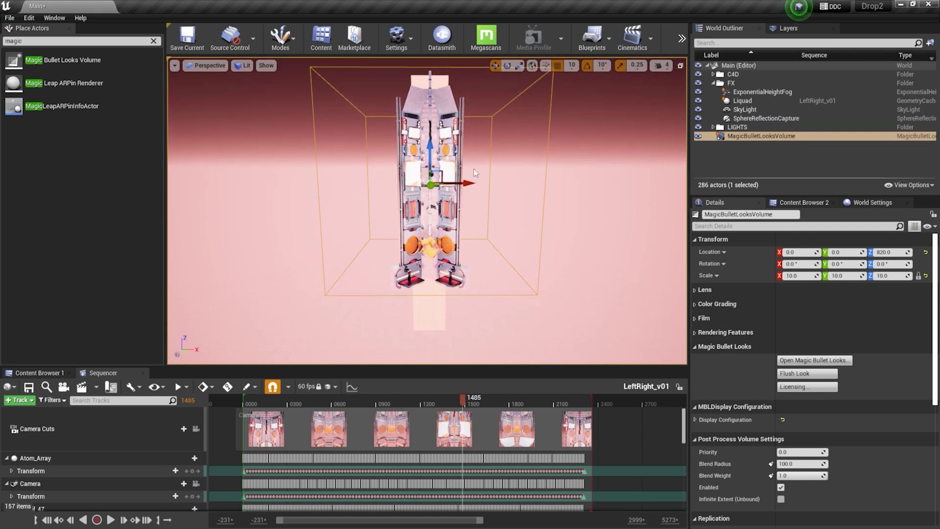
pyautogui.moveTo(434, 147); pyautogui.dragTo(434, 152)
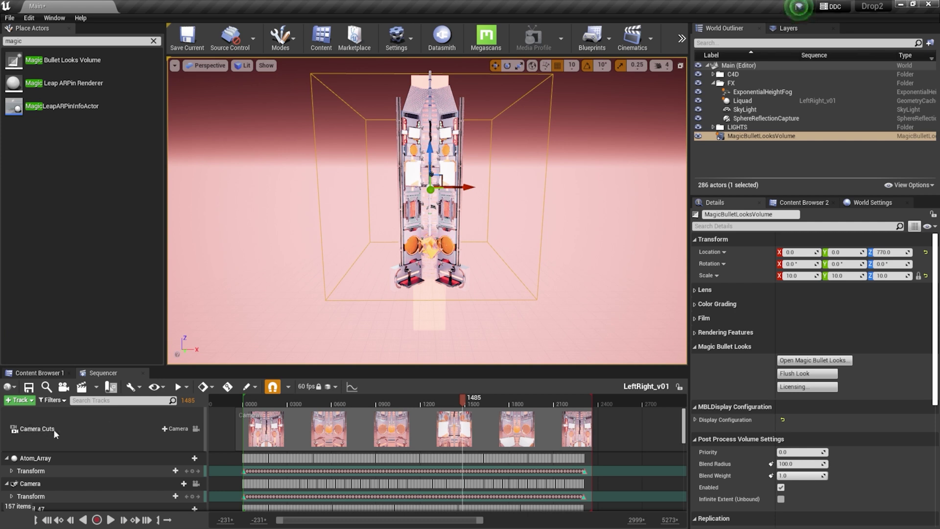
pyautogui.click(196, 428)
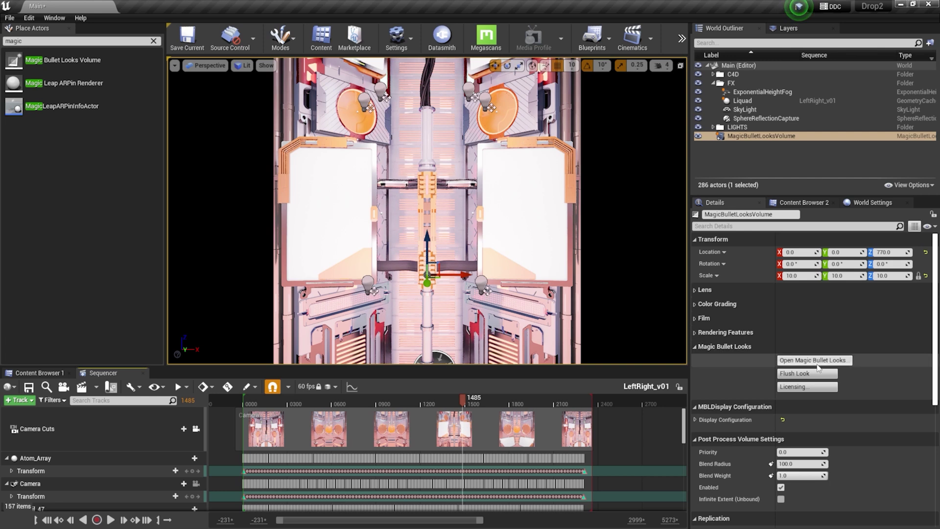
# Enable the Bloom Method and Intensity overrides in the Magic Bullet Looks volume's Lens settings
pyautogui.click(695, 291)
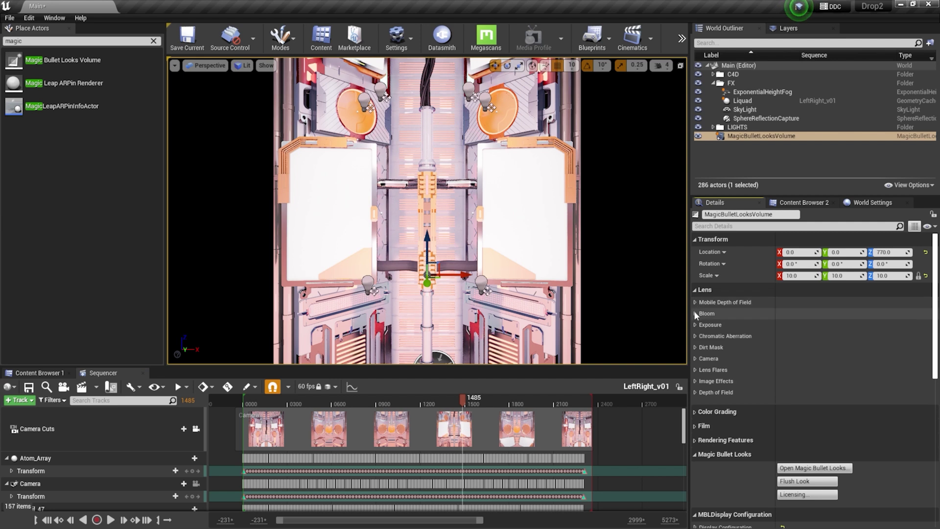
pyautogui.click(695, 313)
pyautogui.click(707, 325)
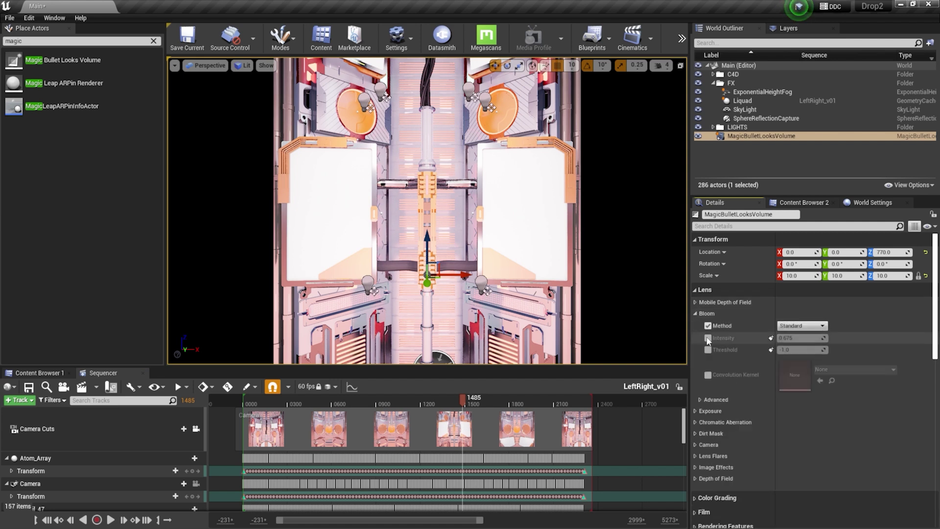
pyautogui.click(707, 338)
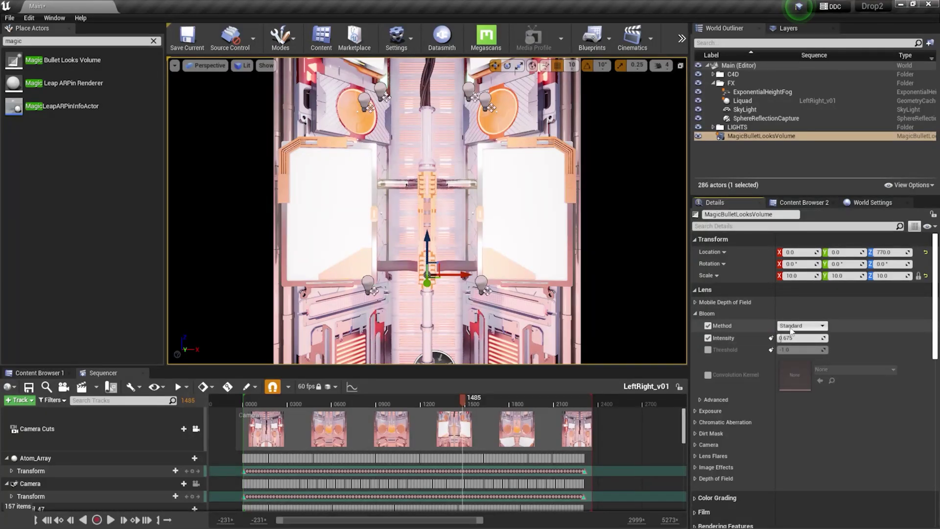
# Enable the volume's Exposure Compensation override and set it to 0
pyautogui.click(695, 410)
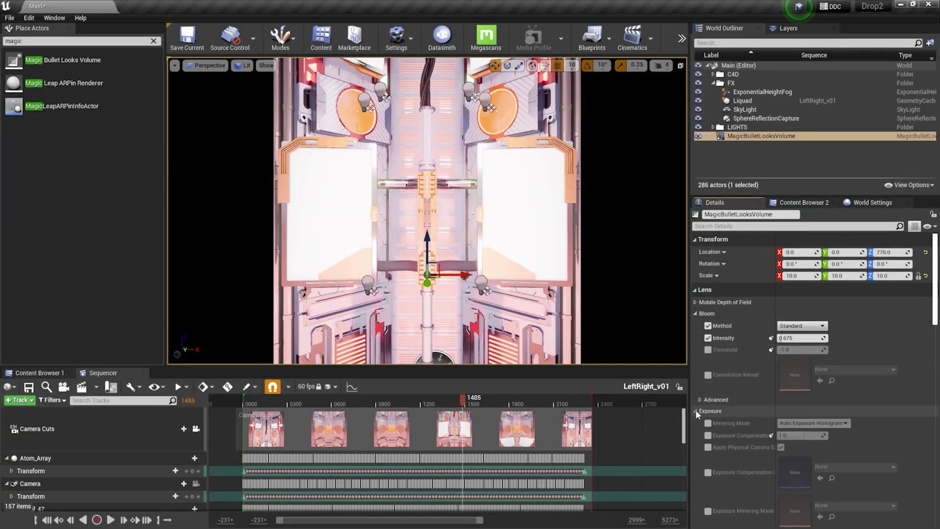
pyautogui.scroll(-2, 697, 411)
pyautogui.scroll(-3, 815, 380)
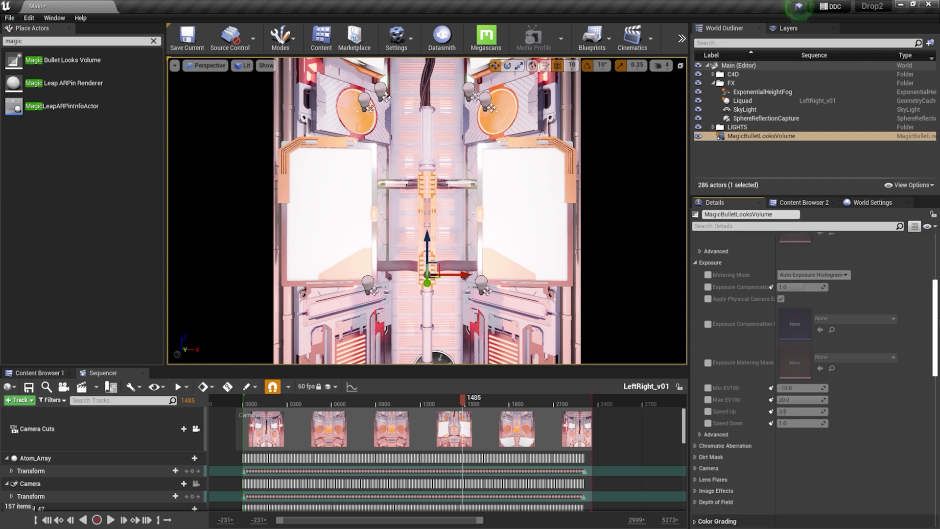
pyautogui.scroll(-1, 815, 379)
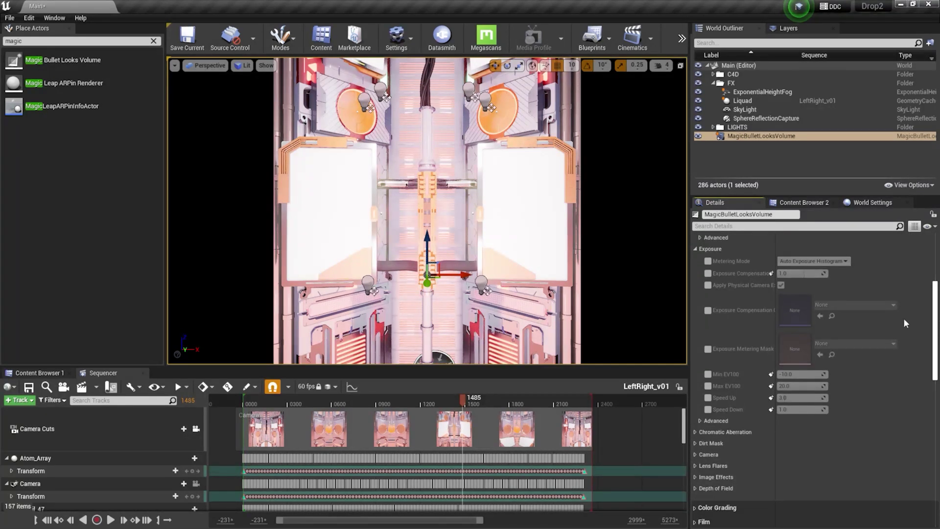
pyautogui.click(708, 274)
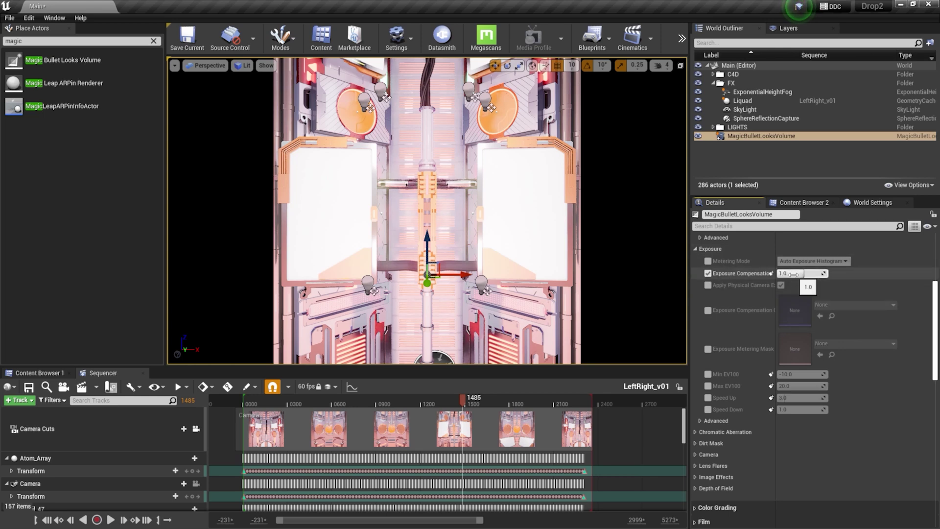
pyautogui.press('Return')
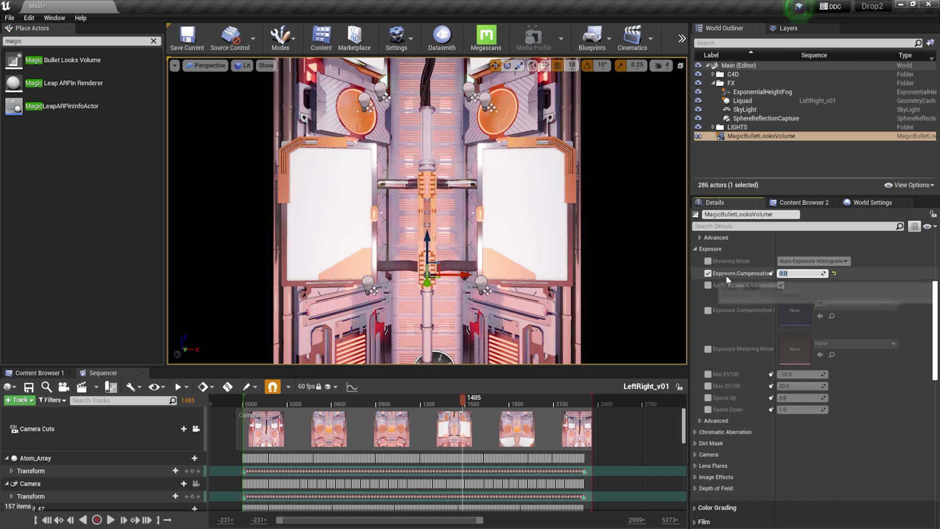
pyautogui.scroll(-1, 938, 295)
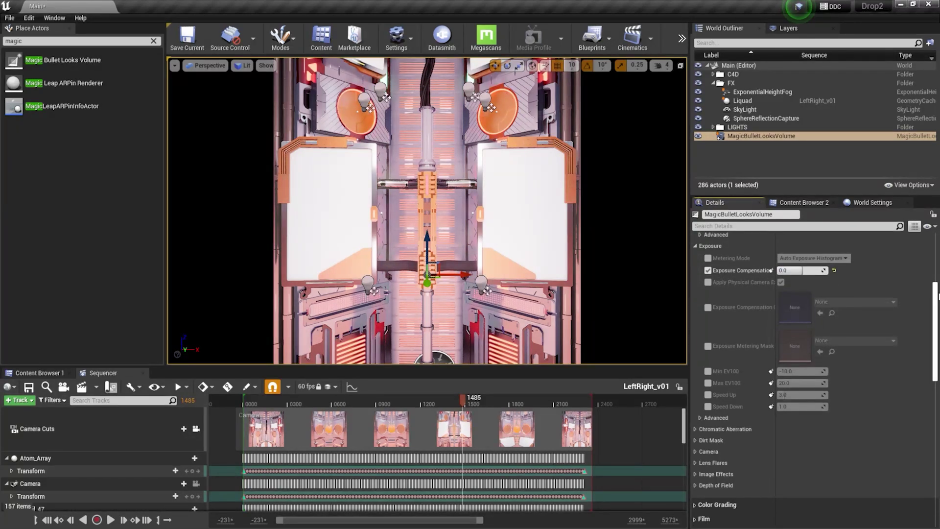
# Enable the volume's Min EV100 and Max EV100 exposure overrides and set both to 1
pyautogui.click(732, 137)
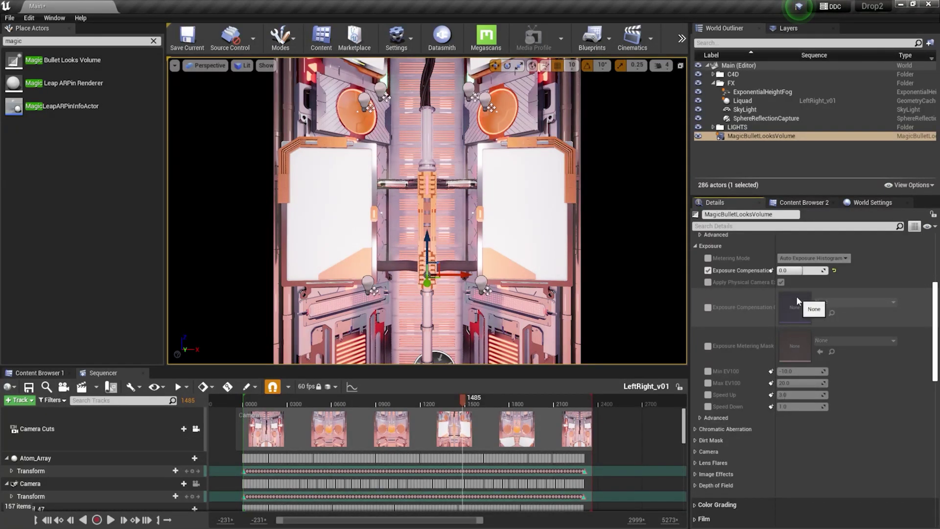
pyautogui.click(708, 371)
pyautogui.click(707, 383)
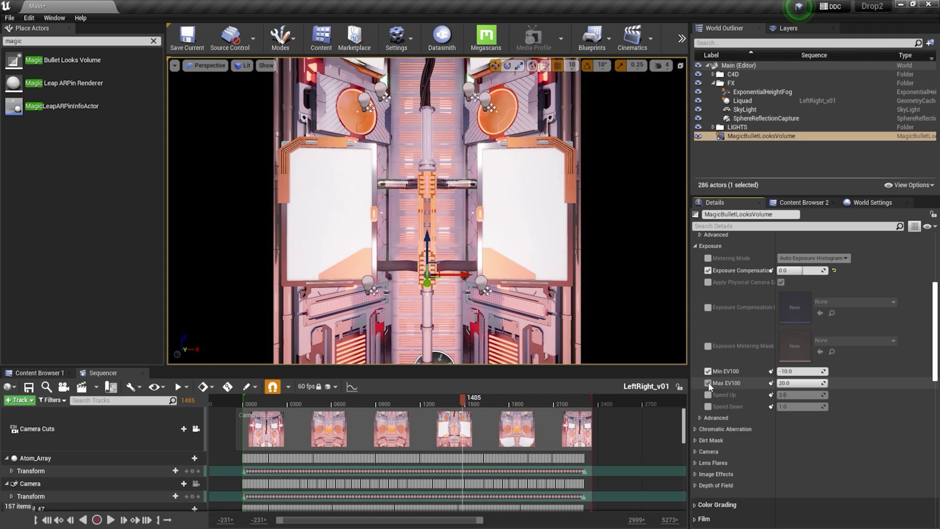
pyautogui.click(792, 371)
pyautogui.write('1')
pyautogui.press('Return')
pyautogui.click(799, 384)
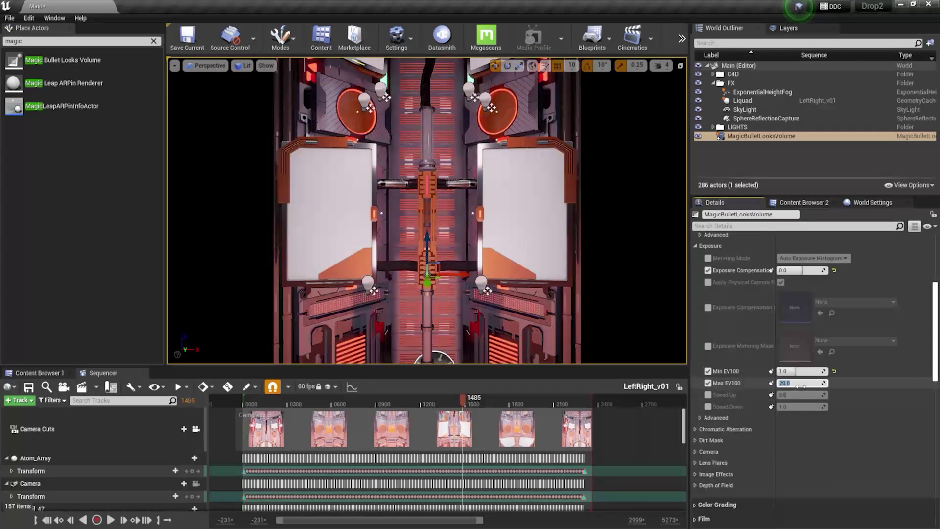
pyautogui.write('1')
pyautogui.press('Return')
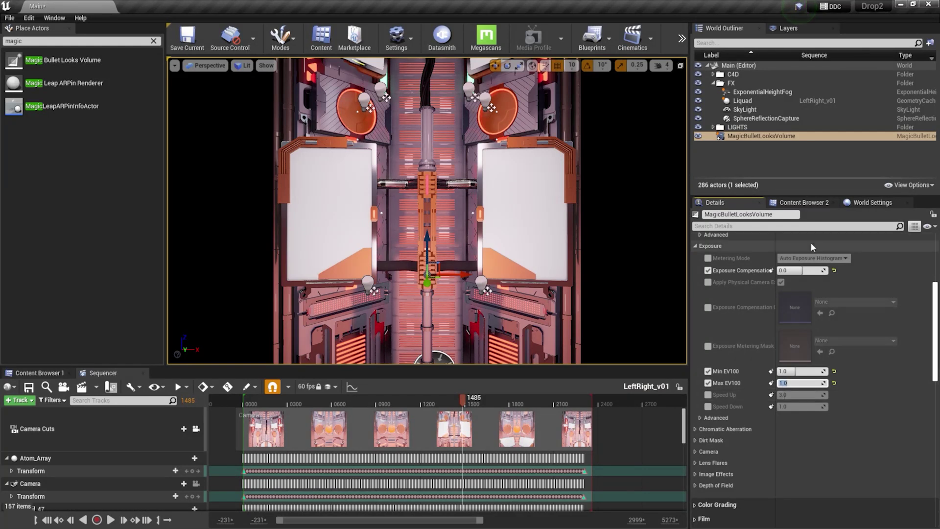
# Collapse the volume's Lens settings and open Magic Bullet Looks in a maximized window
pyautogui.scroll(-2, 769, 415)
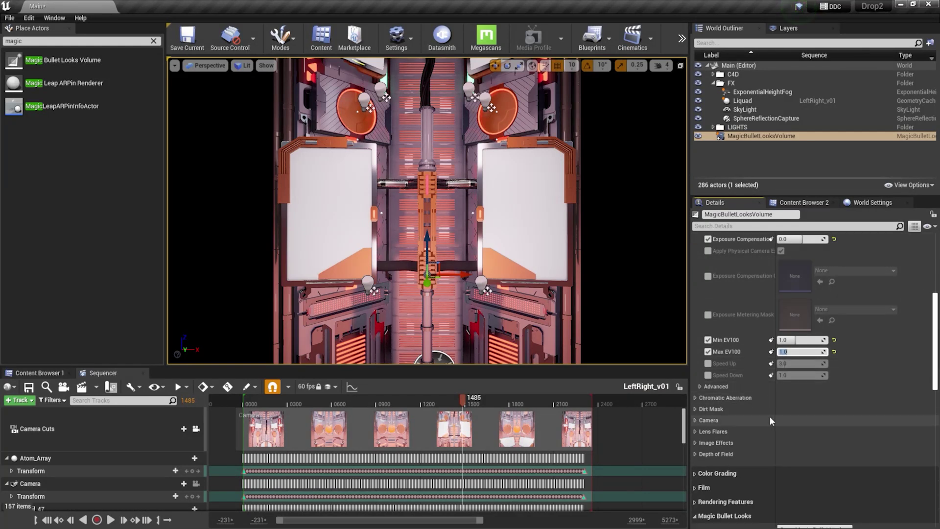
pyautogui.scroll(5, 769, 413)
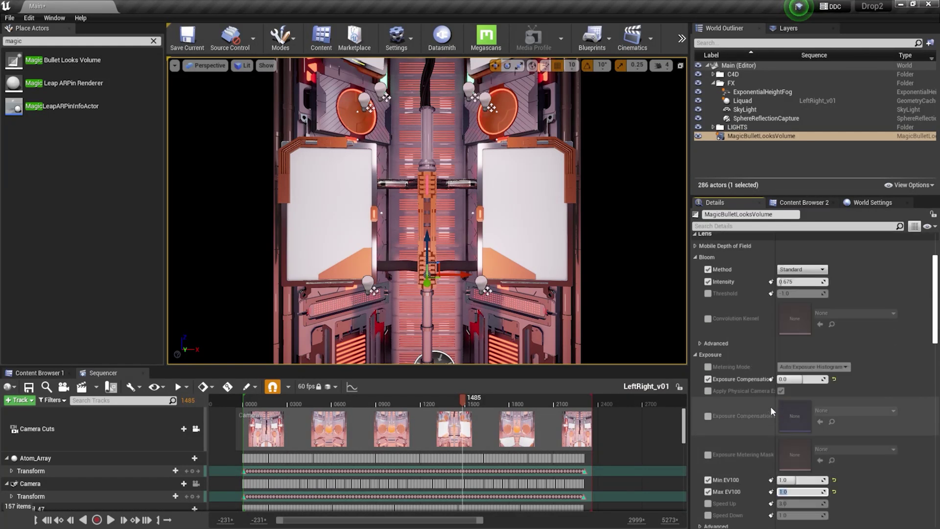
pyautogui.click(695, 354)
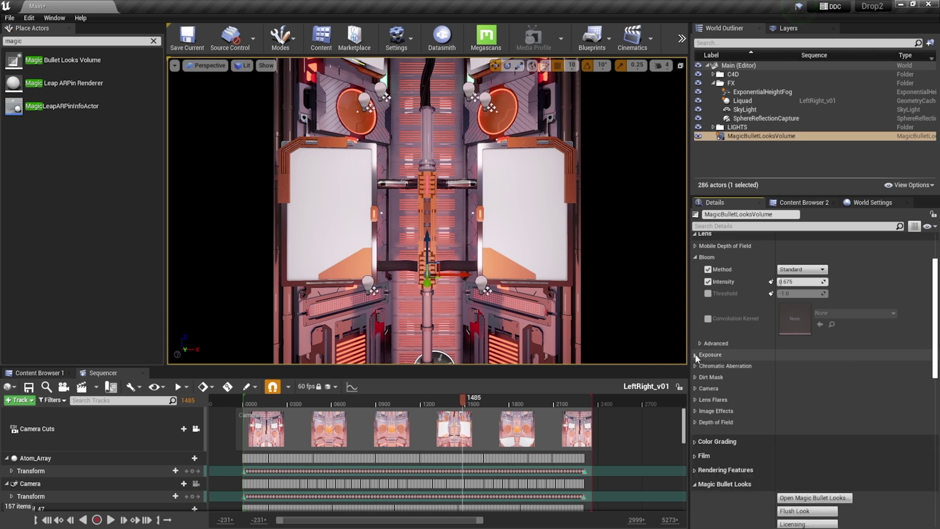
pyautogui.click(695, 257)
pyautogui.click(697, 232)
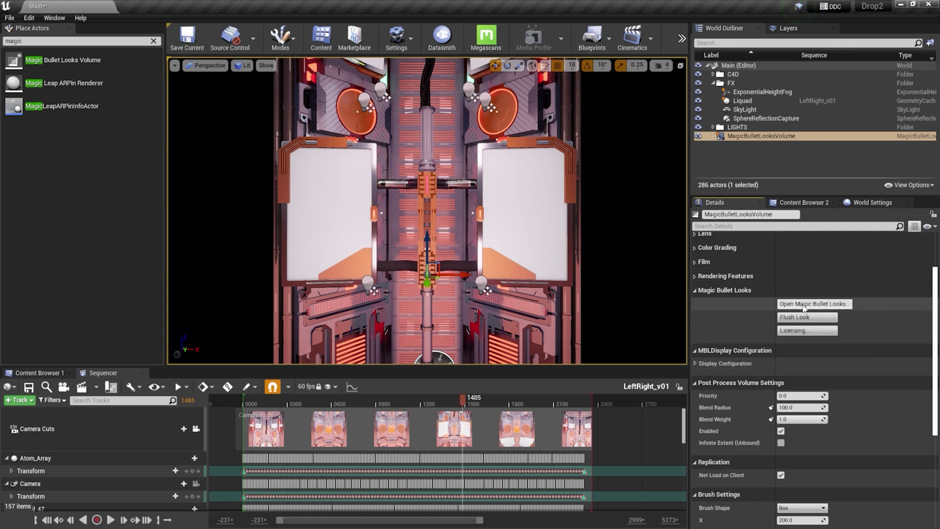
pyautogui.click(818, 307)
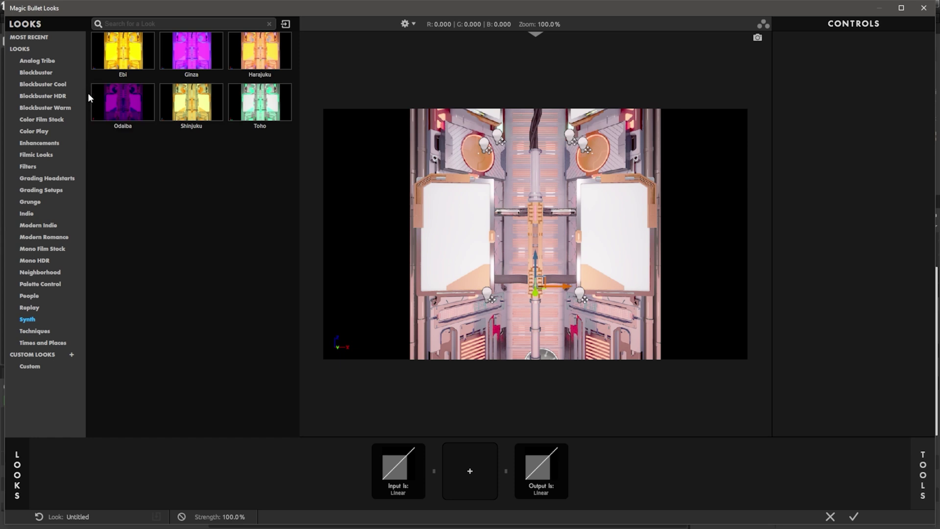
pyautogui.click(901, 8)
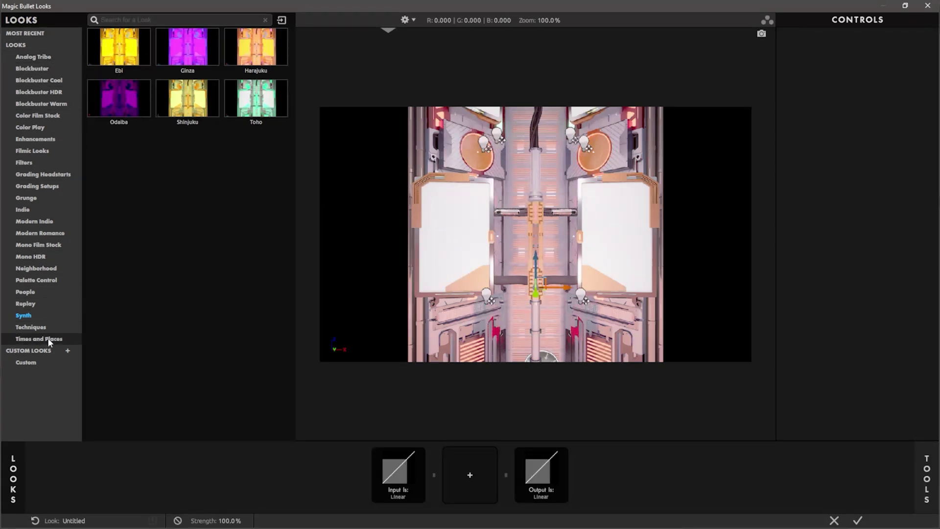
# Browse the Blockbuster looks, trying Body Shop and applying Live Die
pyautogui.click(44, 68)
pyautogui.click(193, 56)
pyautogui.click(191, 214)
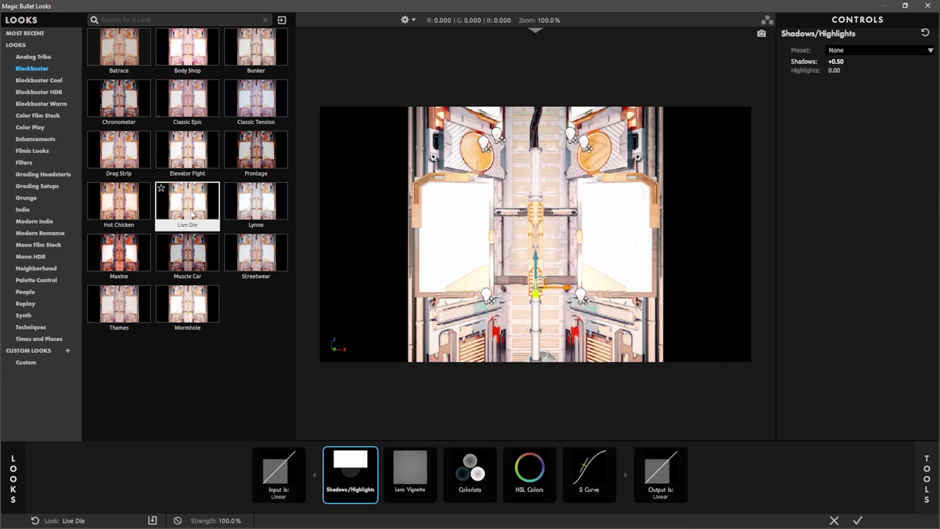
# Try several Blockbuster looks, apply Maxine, and tint its Colorista midtones violet-blue and its highlights light blue
pyautogui.click(262, 215)
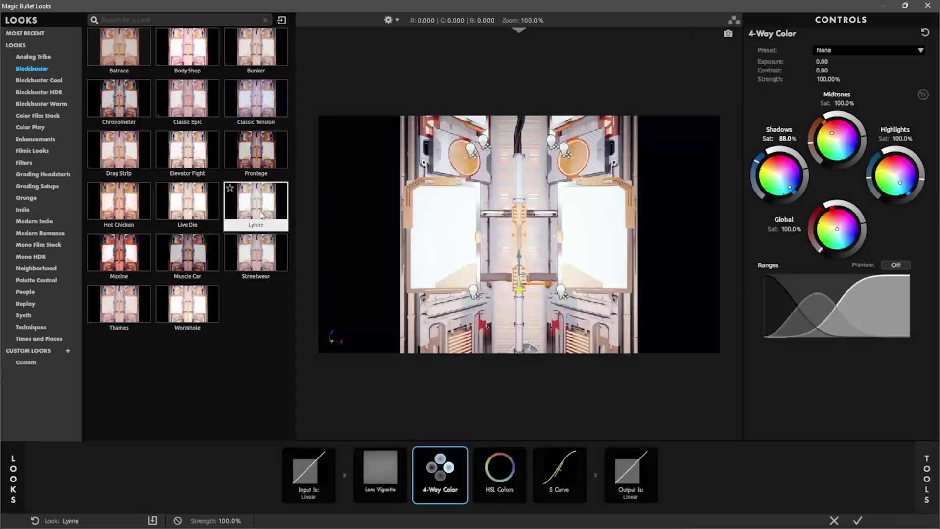
pyautogui.click(268, 248)
pyautogui.click(194, 252)
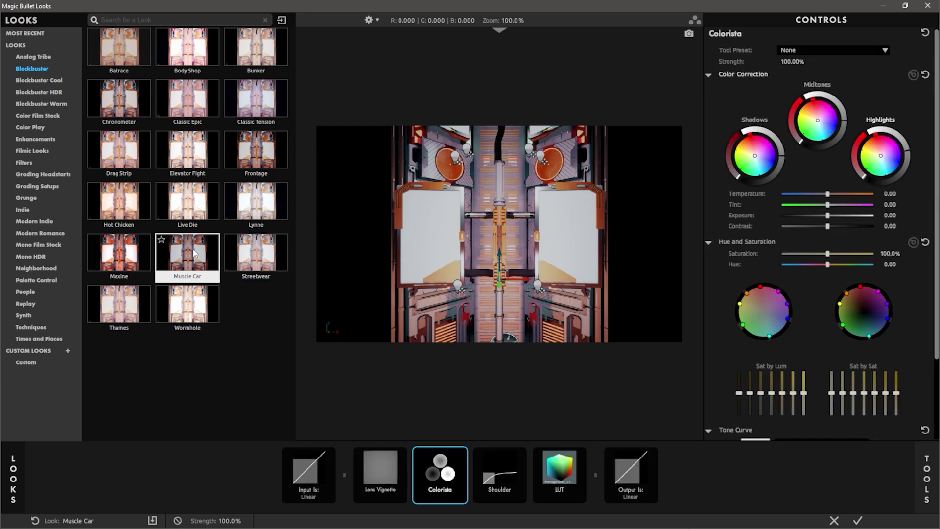
pyautogui.click(119, 252)
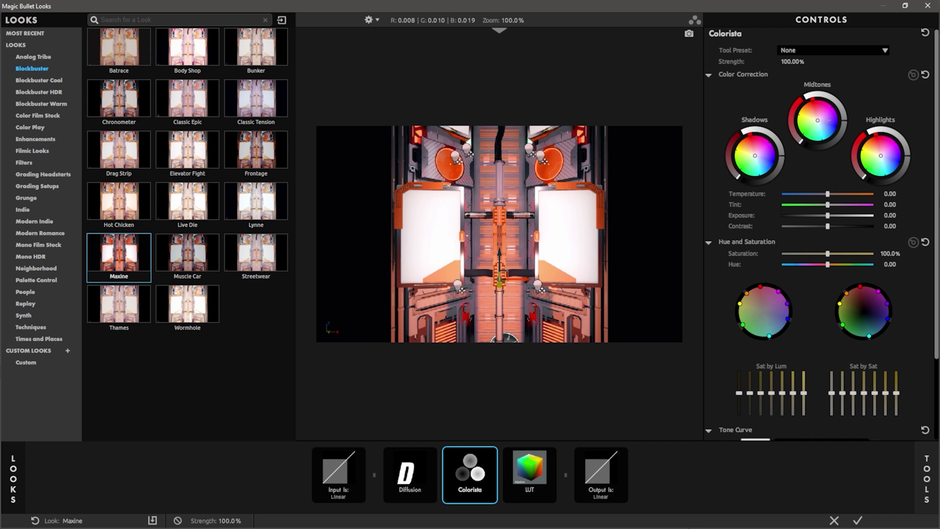
pyautogui.moveTo(801, 140); pyautogui.dragTo(754, 155)
pyautogui.moveTo(880, 155); pyautogui.dragTo(885, 159)
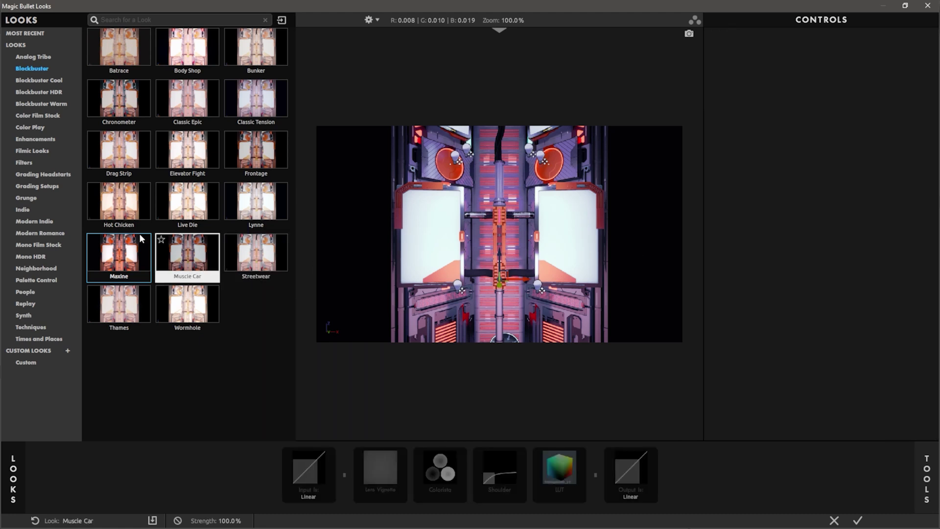
# Preview the Ebi and Shinjuku looks from the Synth category and apply Odaiba to the scene
pyautogui.click(29, 315)
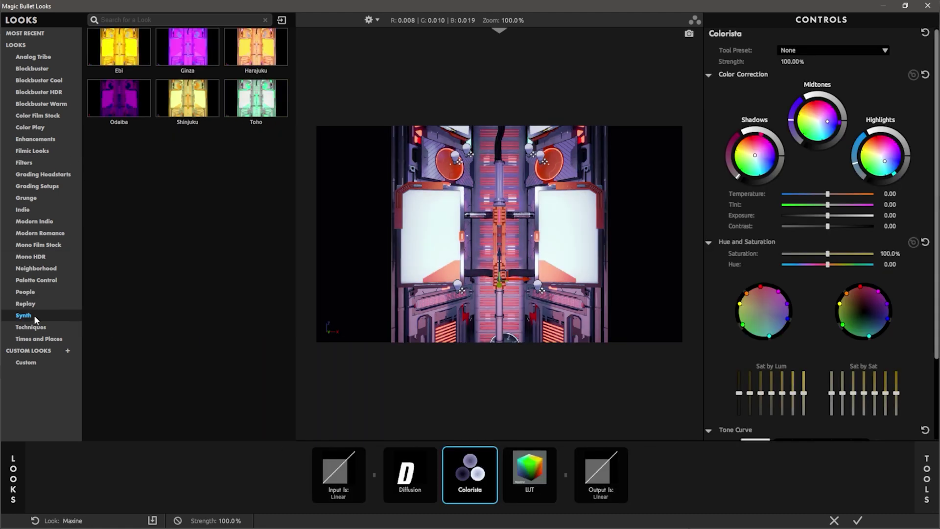
pyautogui.click(119, 49)
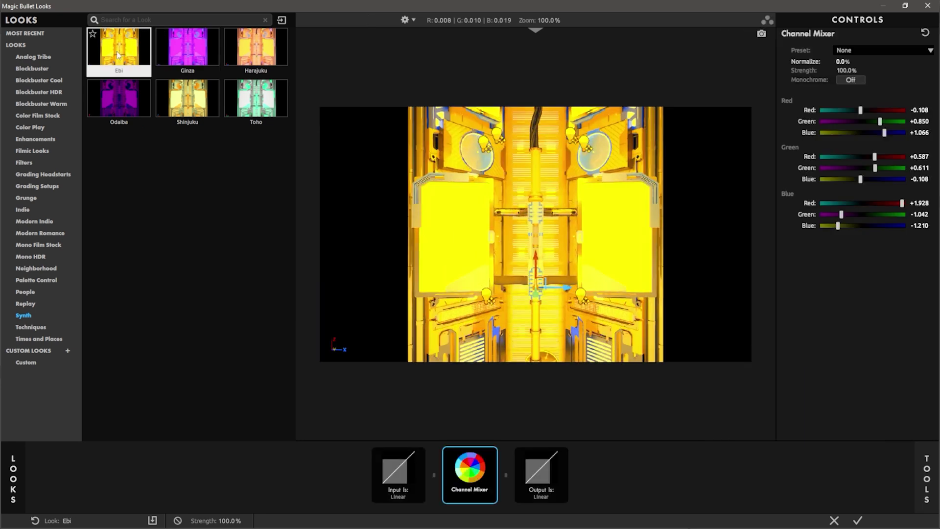
pyautogui.click(187, 97)
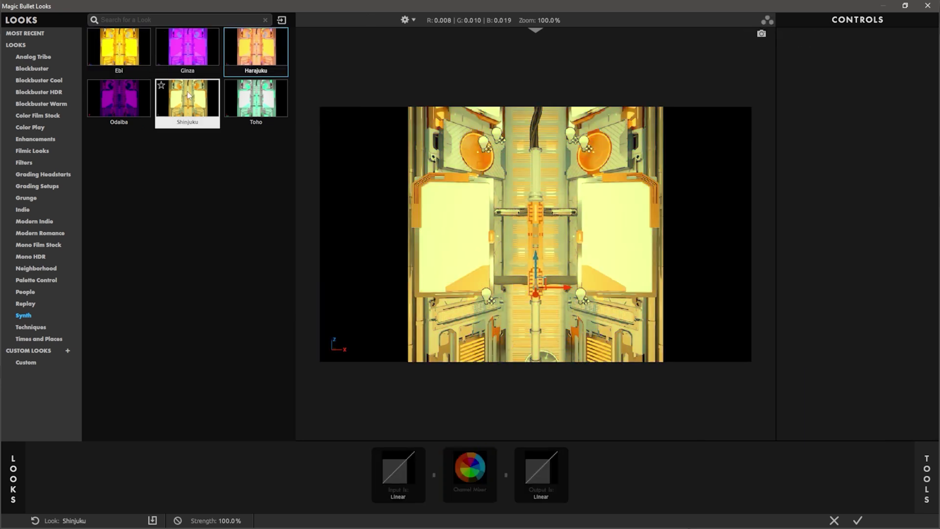
pyautogui.click(147, 106)
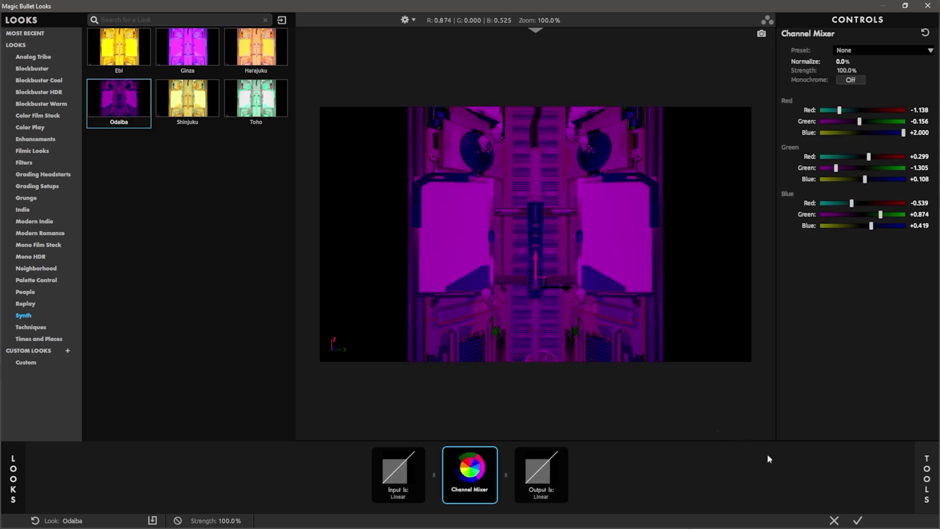
pyautogui.click(858, 521)
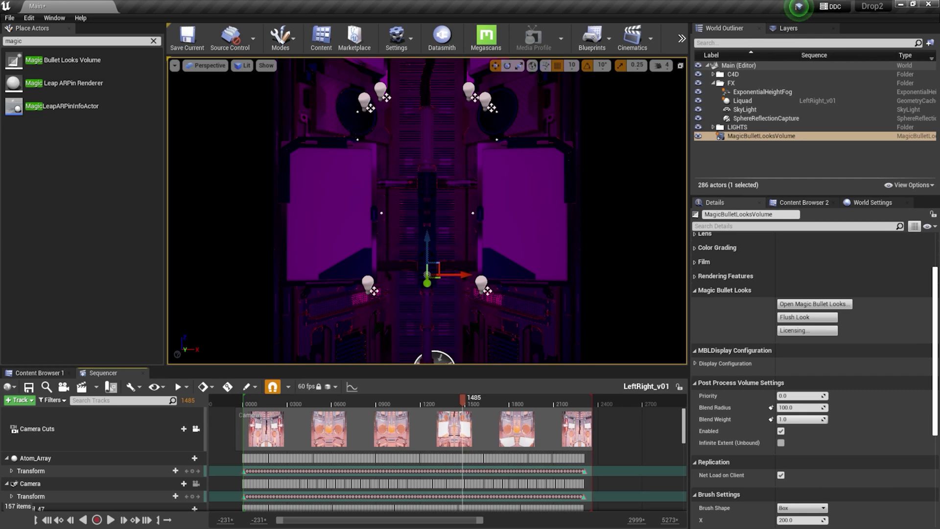
# Play the sequence from the beginning to preview the grade, and scrub to frame 0773
pyautogui.click(46, 519)
pyautogui.click(111, 519)
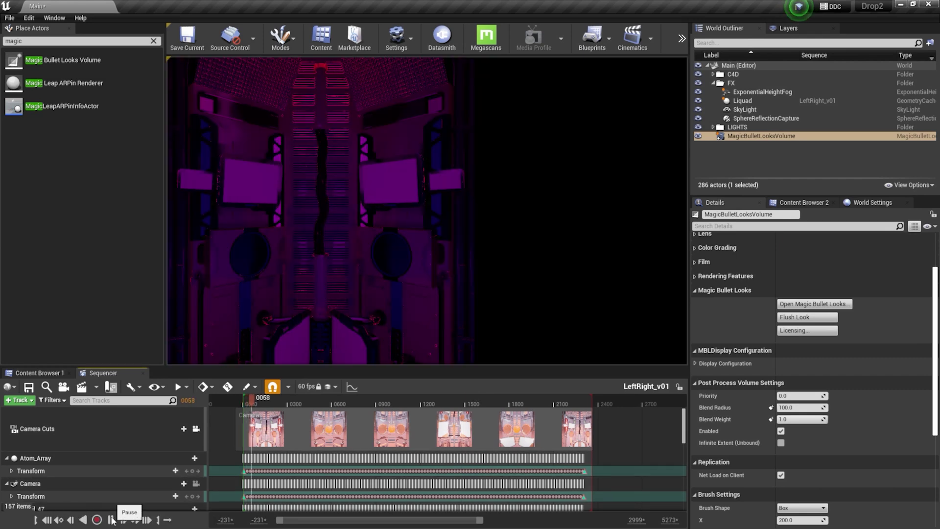
pyautogui.click(291, 400)
pyautogui.moveTo(291, 399); pyautogui.dragTo(358, 398)
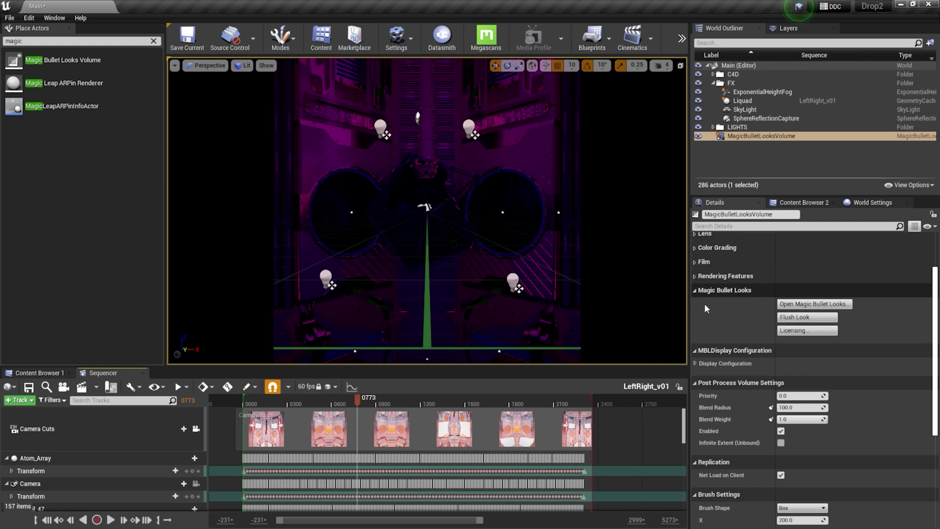
# Flush the current look from the Magic Bullet Looks volume and confirm the reset
pyautogui.click(806, 318)
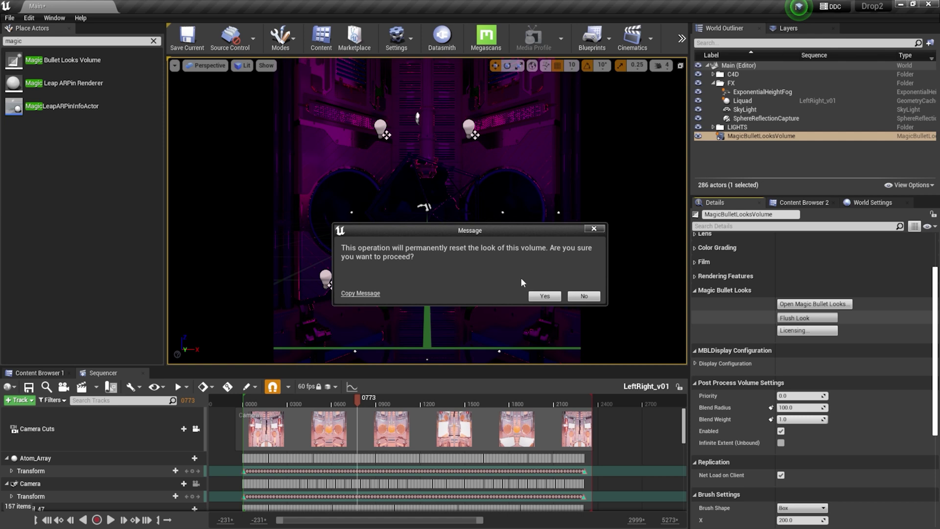
pyautogui.click(543, 295)
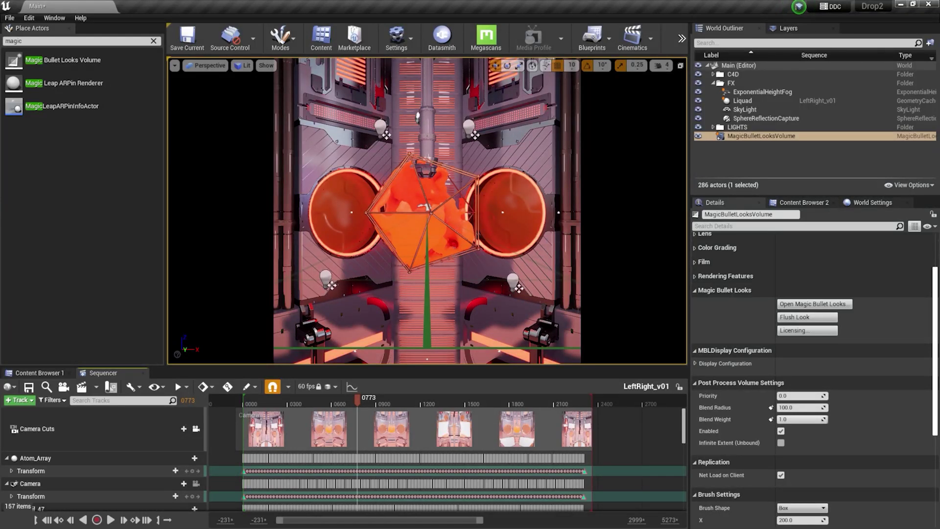
# Reopen Magic Bullet Looks and apply the Polaris look from the Blockbuster Cool category to the scene
pyautogui.scroll(1, 714, 250)
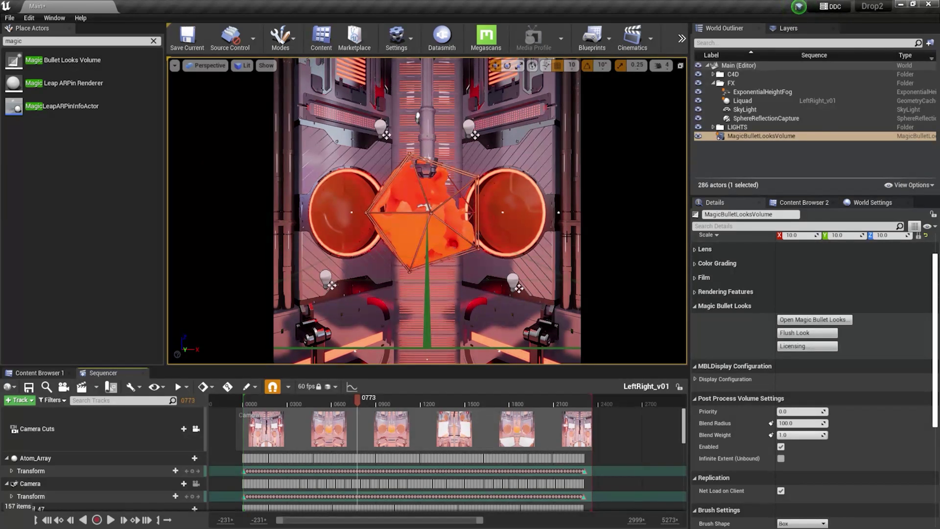
pyautogui.click(814, 319)
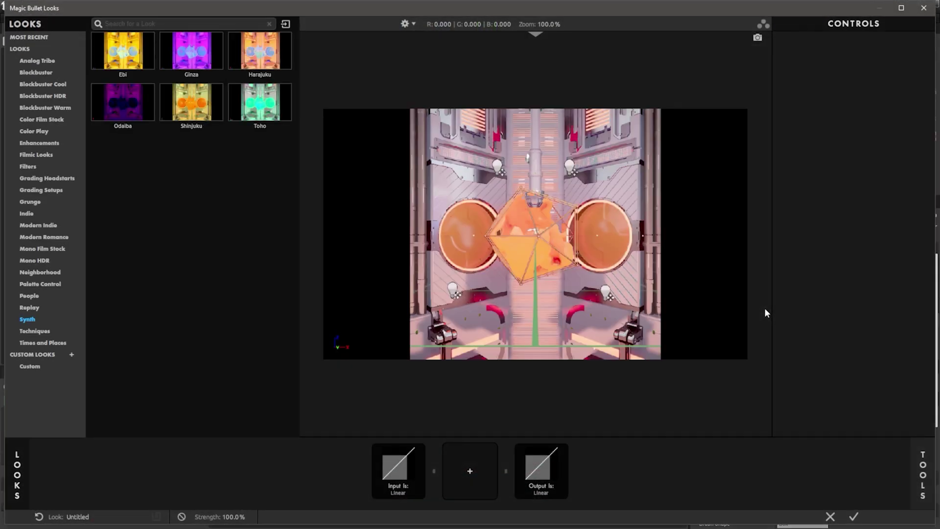
pyautogui.click(36, 73)
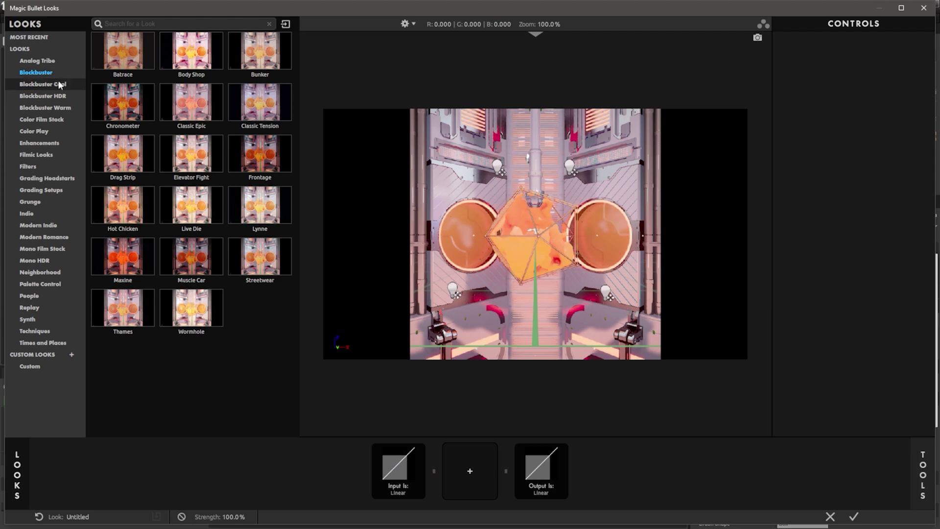
pyautogui.click(43, 84)
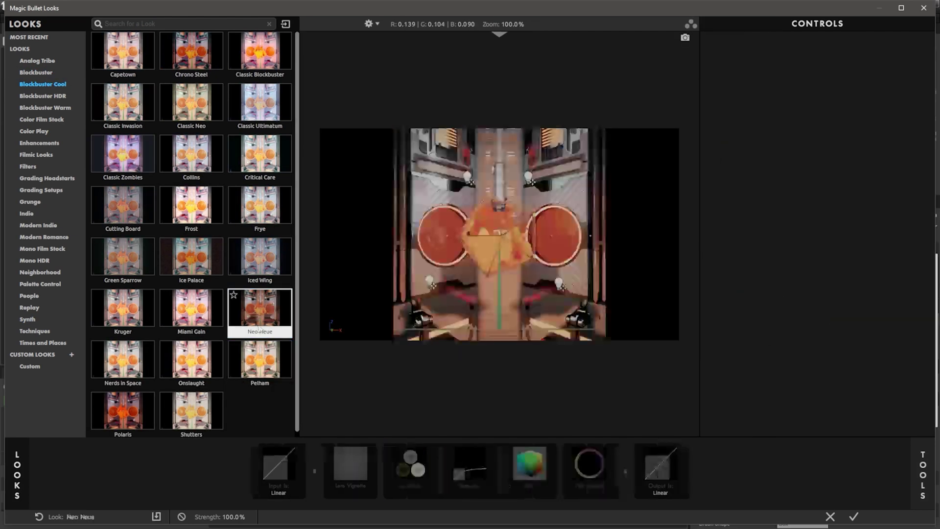
pyautogui.click(125, 406)
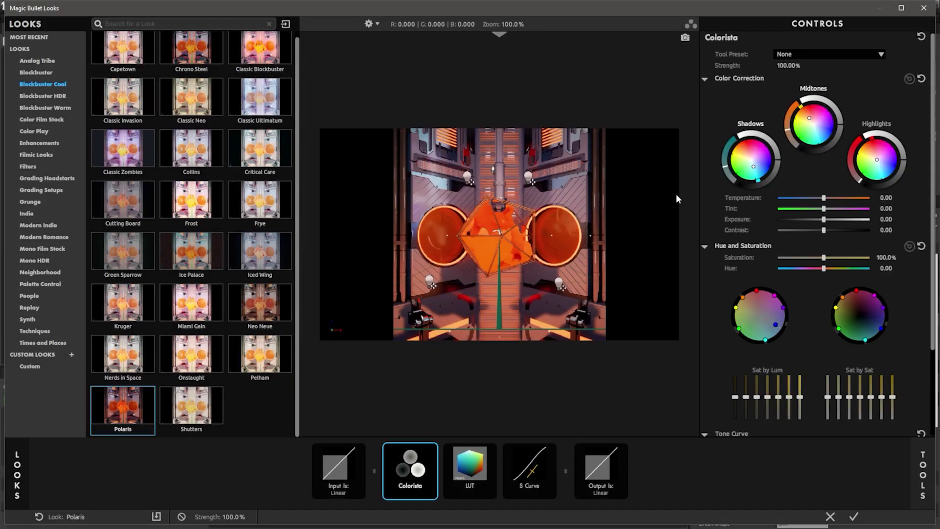
pyautogui.click(853, 516)
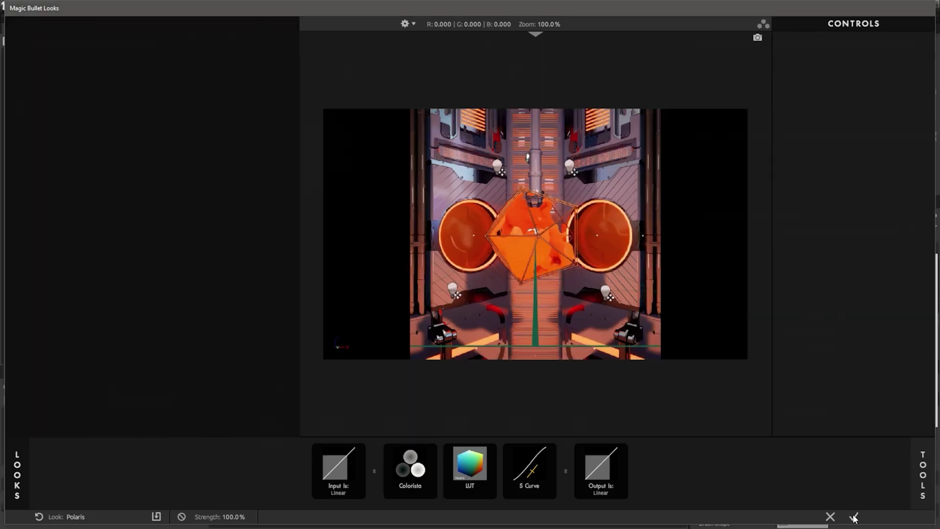
# Reopen Magic Bullet Looks and apply the Classic Neo look from Blockbuster Cool to the scene
pyautogui.click(817, 319)
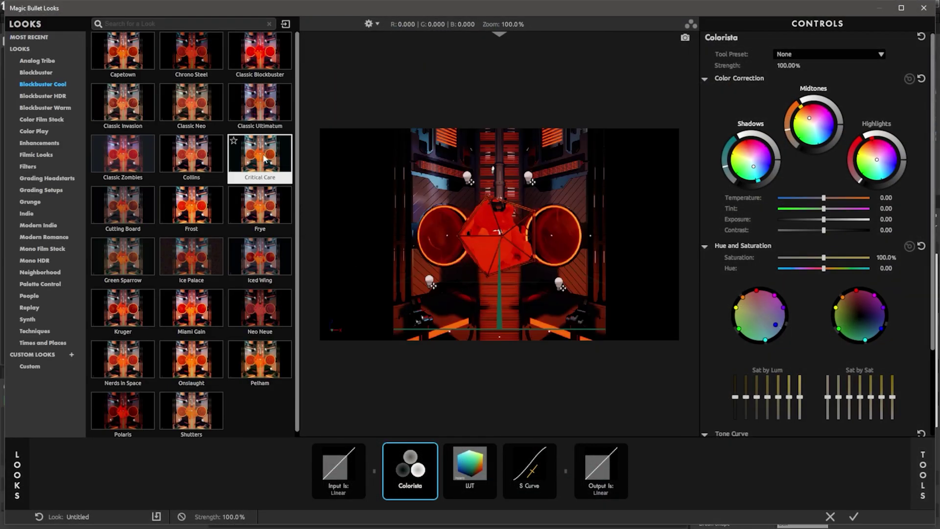
pyautogui.click(194, 109)
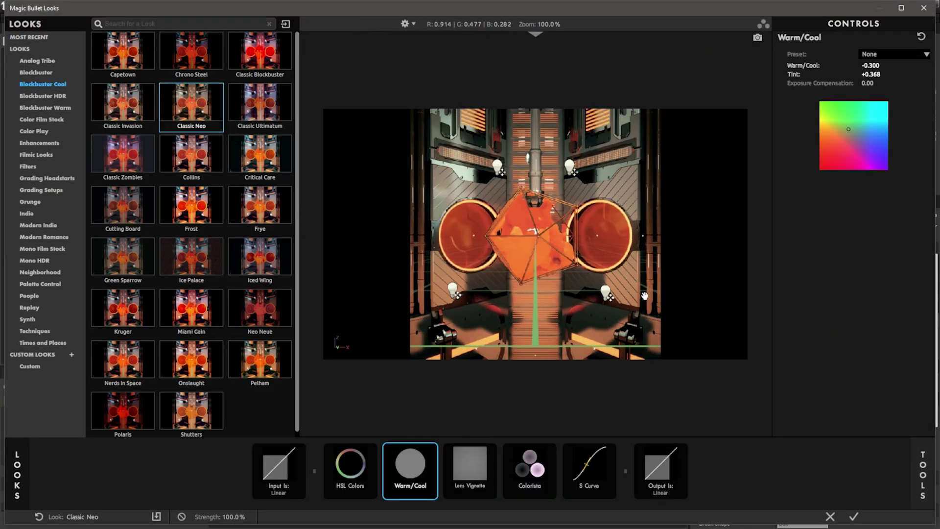
pyautogui.click(852, 516)
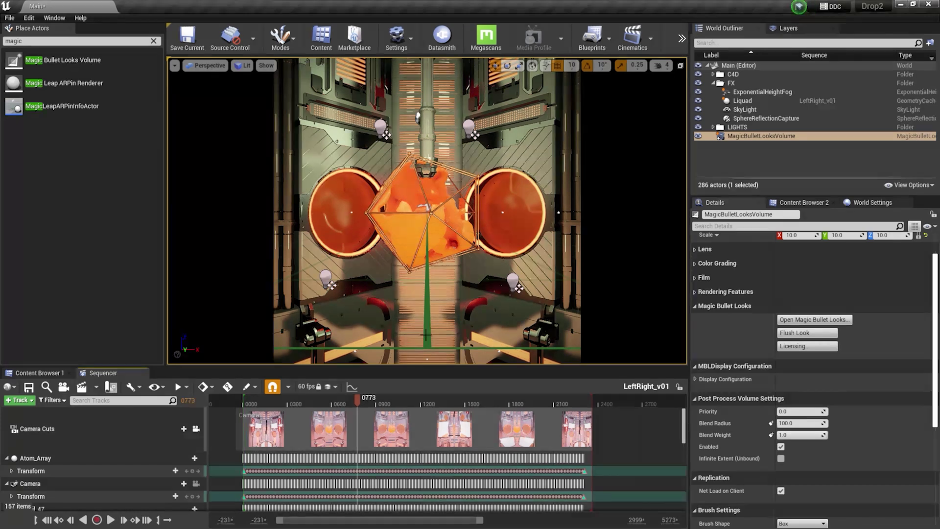
# Set the sequence's playback range from frame 0899 to frame 0988 and save the sequence
pyautogui.moveTo(359, 395); pyautogui.dragTo(376, 398)
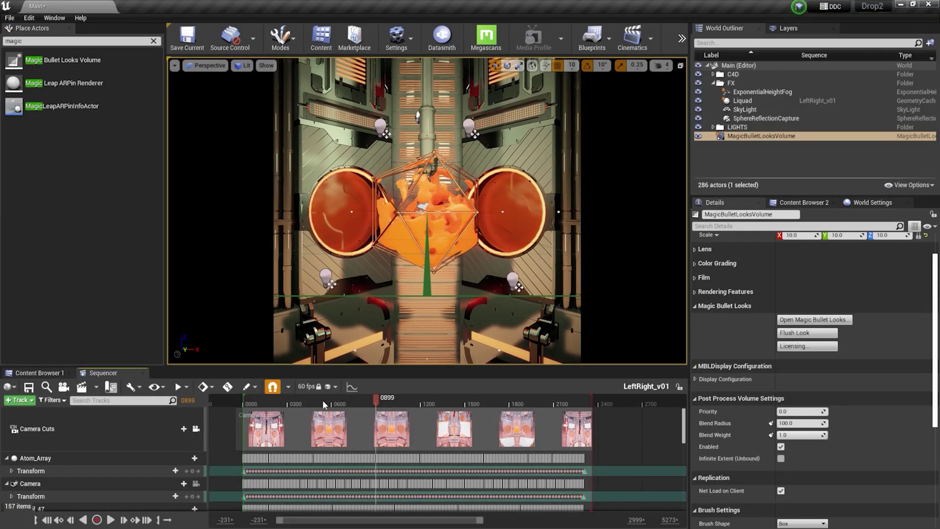
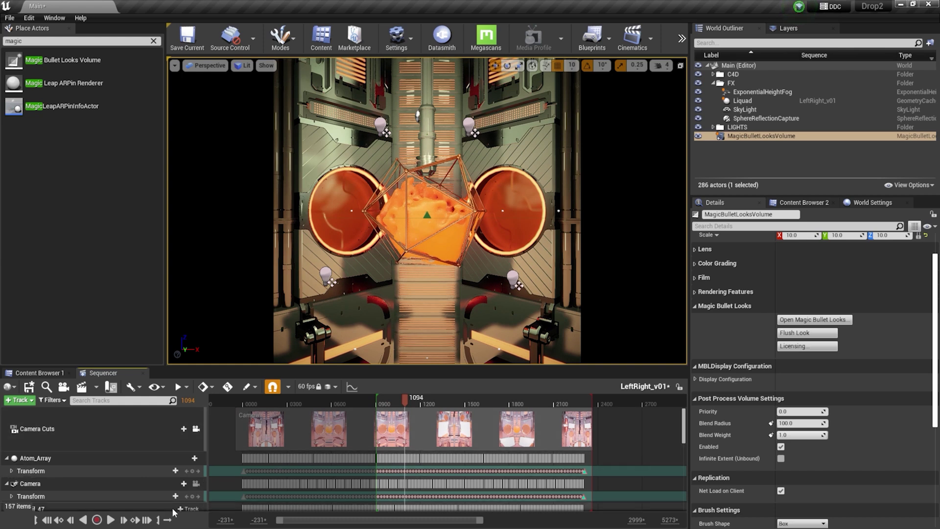
pyautogui.press(']')
pyautogui.moveTo(385, 402); pyautogui.dragTo(388, 398)
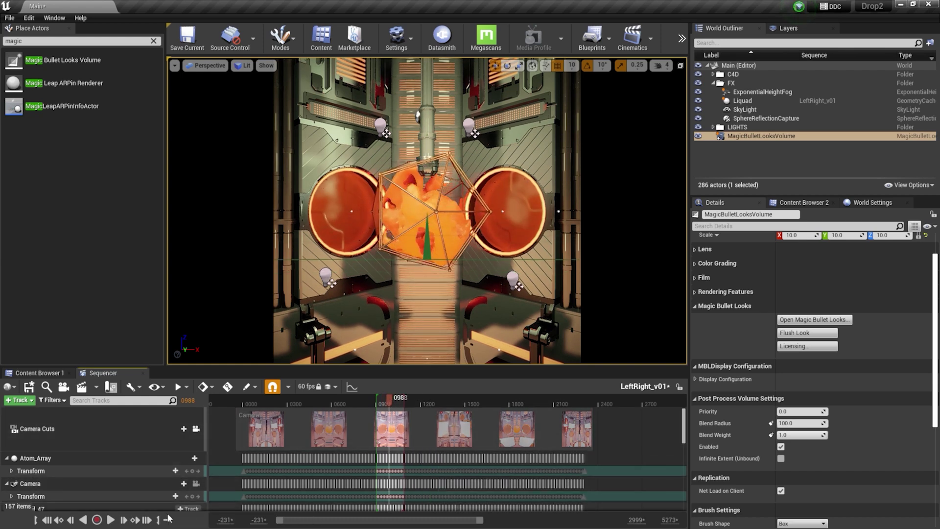
pyautogui.press(']')
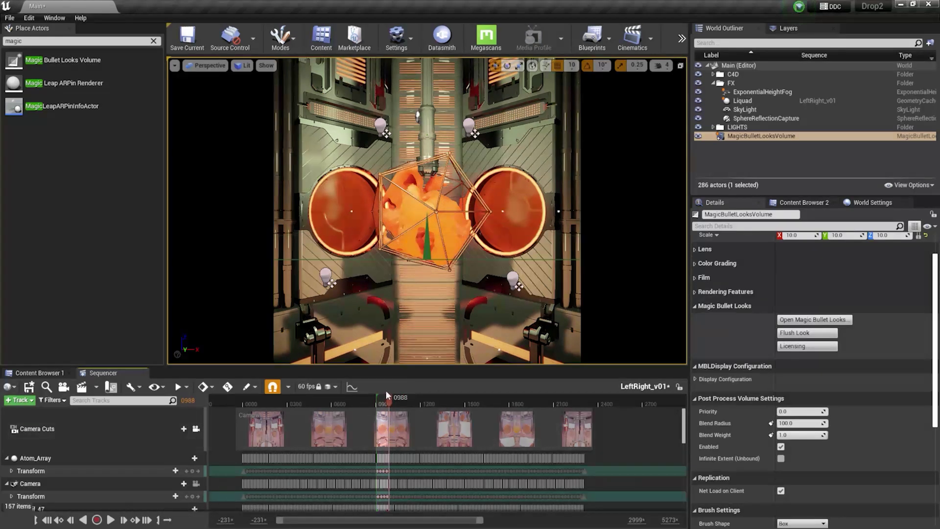
pyautogui.click(30, 389)
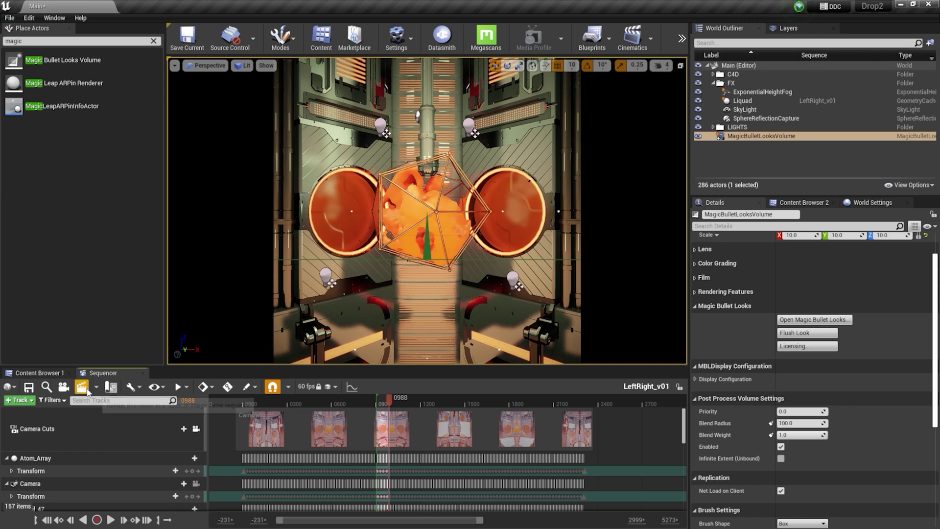
# Open the render settings with Movie Scene Capture (Legacy), keeping Image Sequence (jpg) as the image output format
pyautogui.click(88, 389)
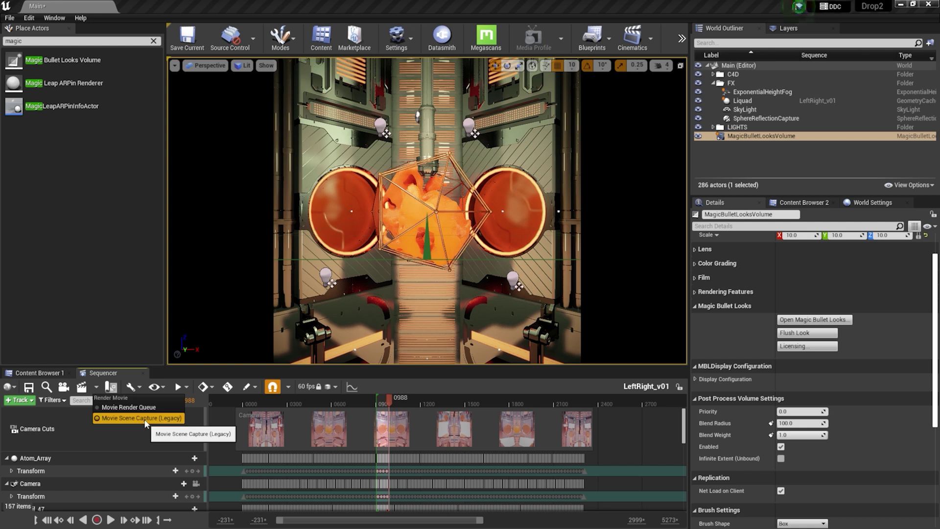
pyautogui.click(142, 419)
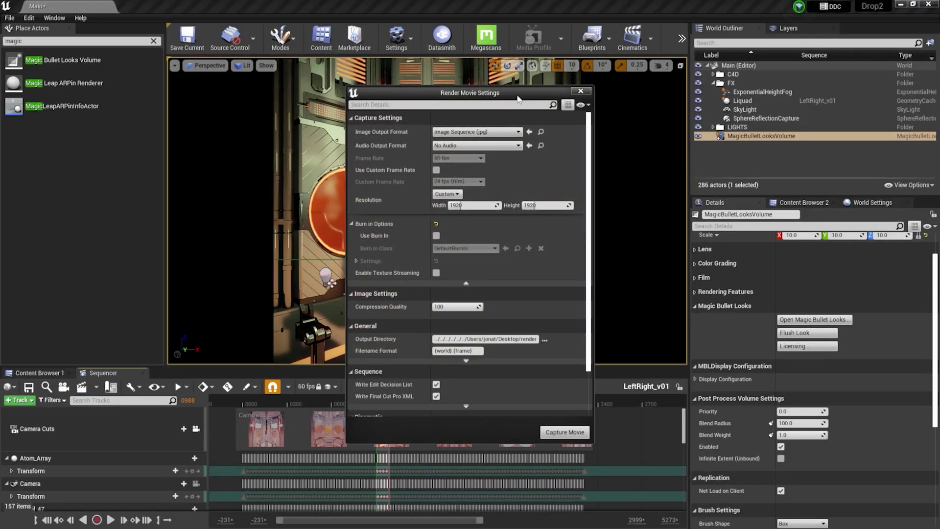
pyautogui.moveTo(519, 101); pyautogui.dragTo(525, 100)
pyautogui.click(494, 133)
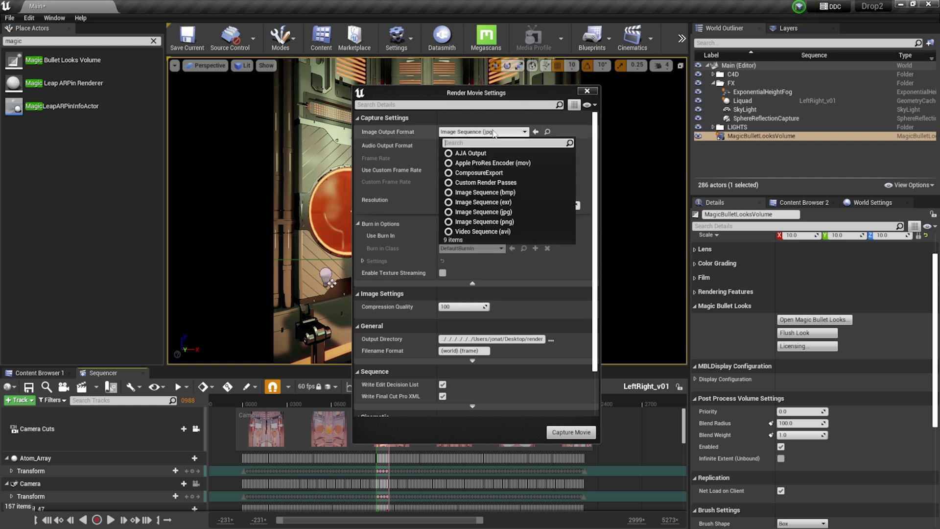
pyautogui.click(494, 133)
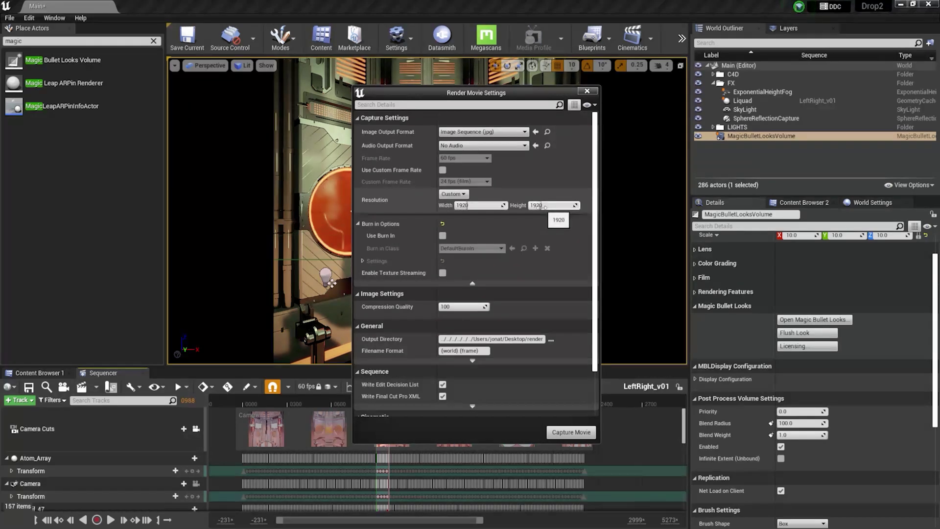
# Set the output directory to the render folder on the Desktop and look over the remaining render settings
pyautogui.click(551, 339)
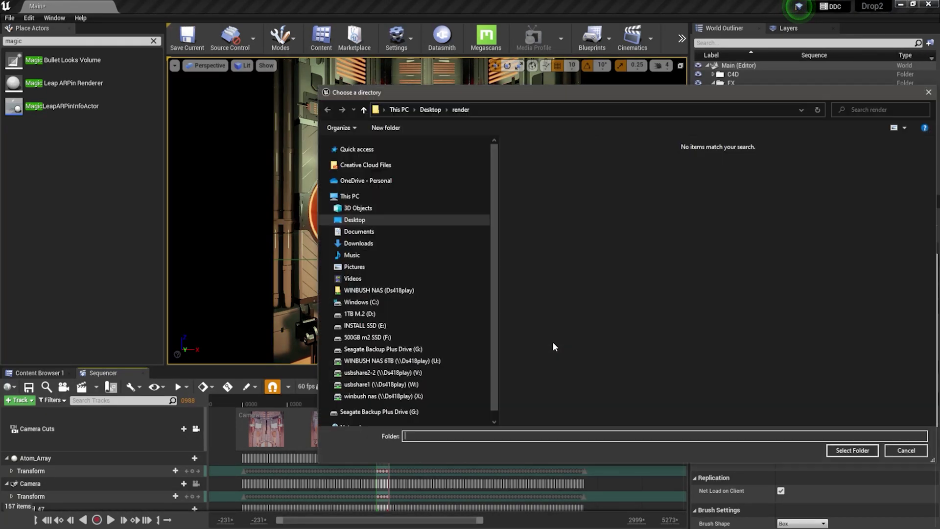
pyautogui.click(365, 219)
pyautogui.click(530, 167)
pyautogui.doubleClick(530, 167)
pyautogui.moveTo(566, 94); pyautogui.dragTo(420, 85)
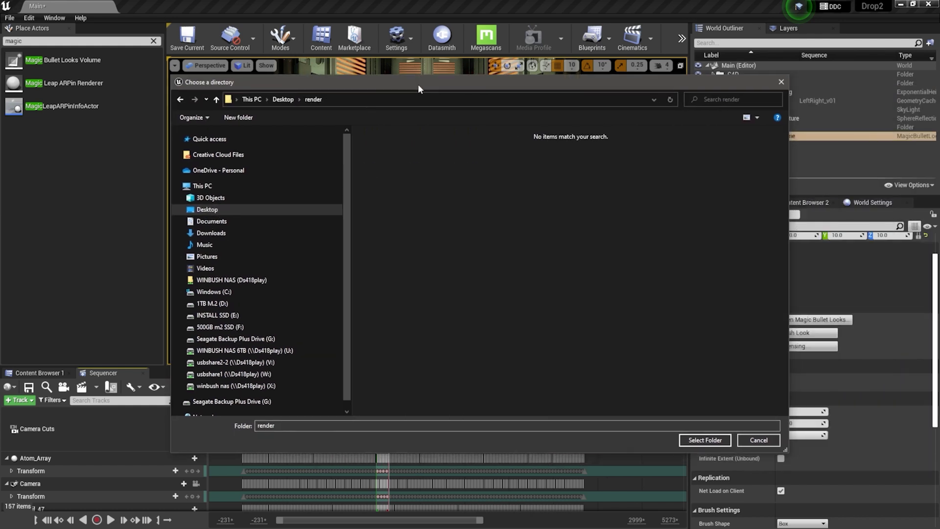
pyautogui.click(704, 440)
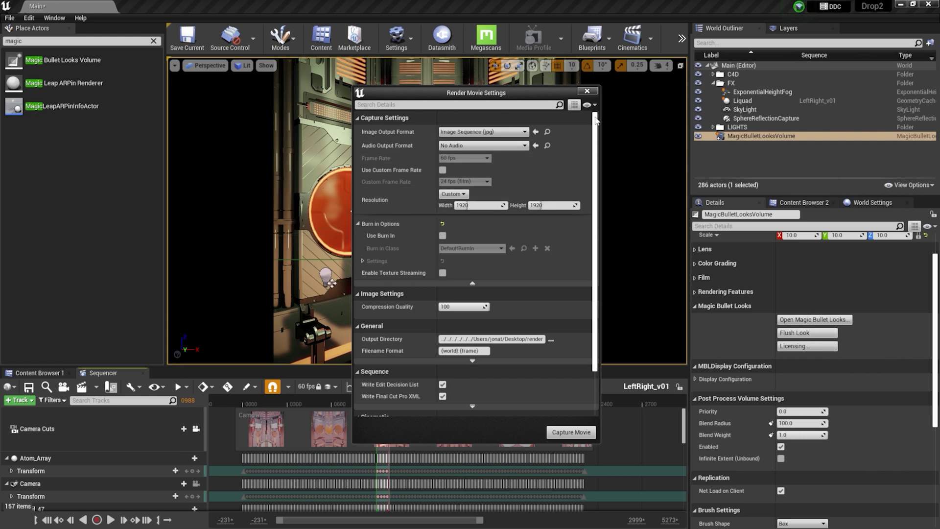
pyautogui.scroll(-1, 598, 143)
pyautogui.scroll(1, 599, 198)
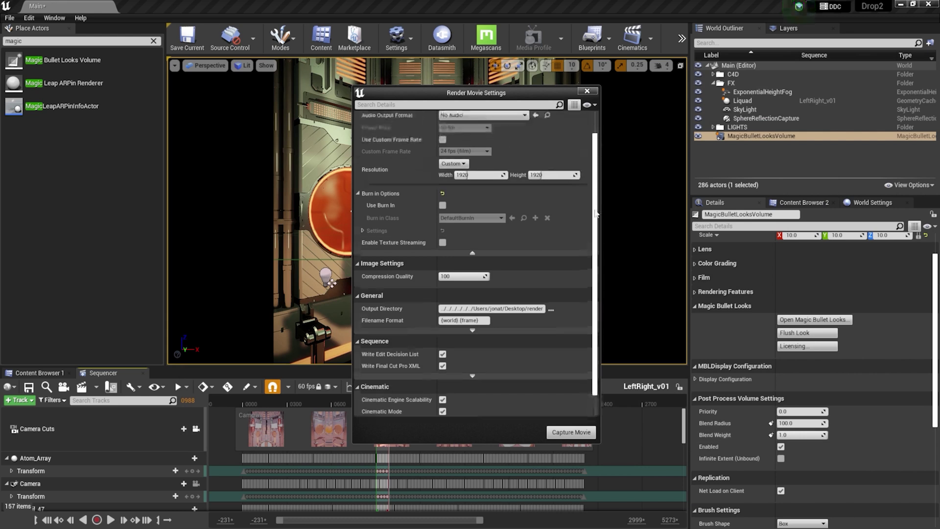
# Start the movie capture with the current render settings, saving the Main level first
pyautogui.click(571, 433)
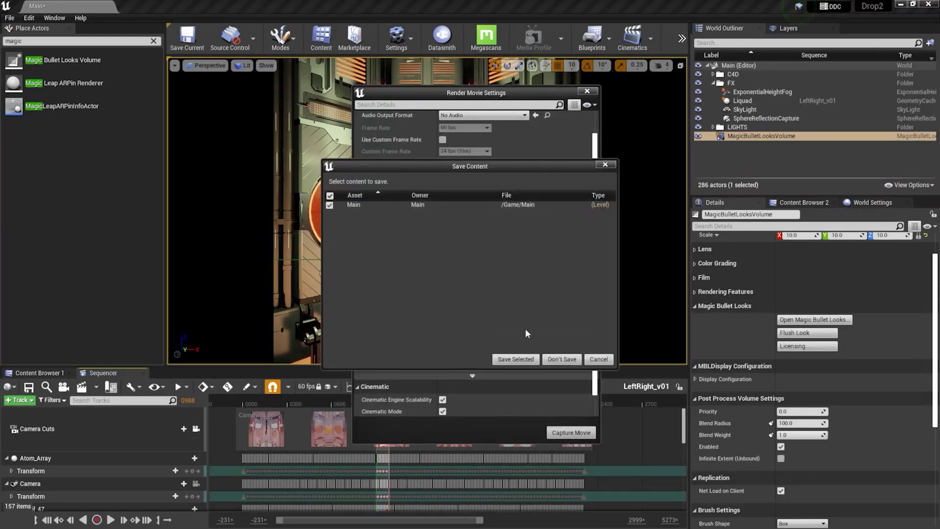
pyautogui.click(516, 358)
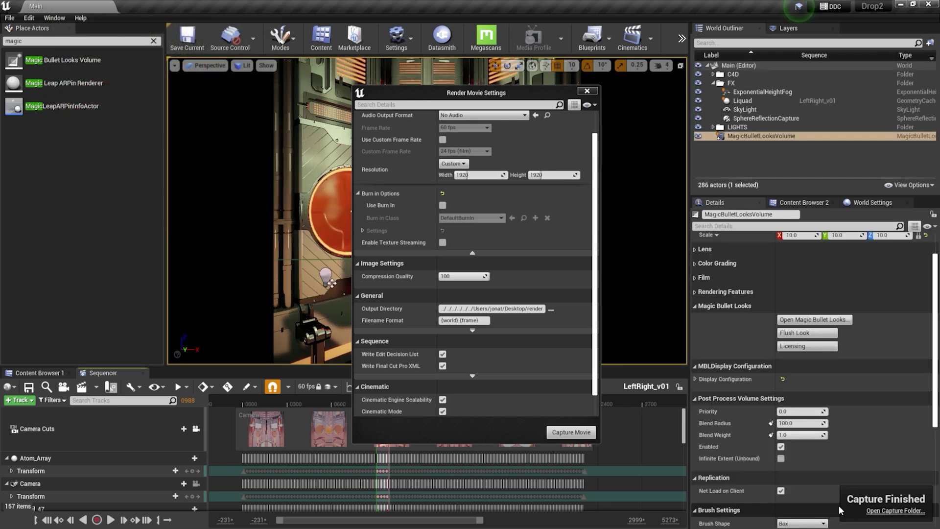
# Switch to File Explorer and open the Desktop's render folder to examine the rendered image sequence and one of its frames
pyautogui.press('super')
pyautogui.click(228, 519)
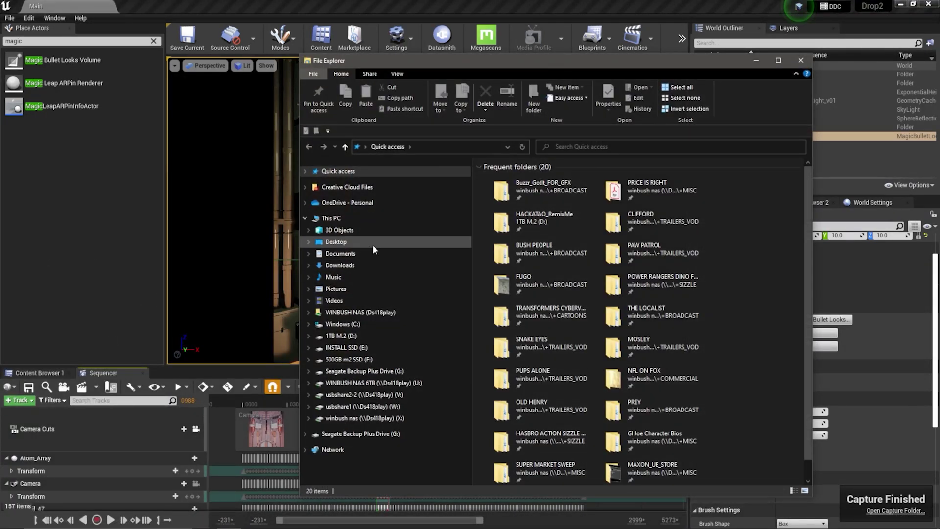
pyautogui.click(343, 242)
pyautogui.doubleClick(522, 188)
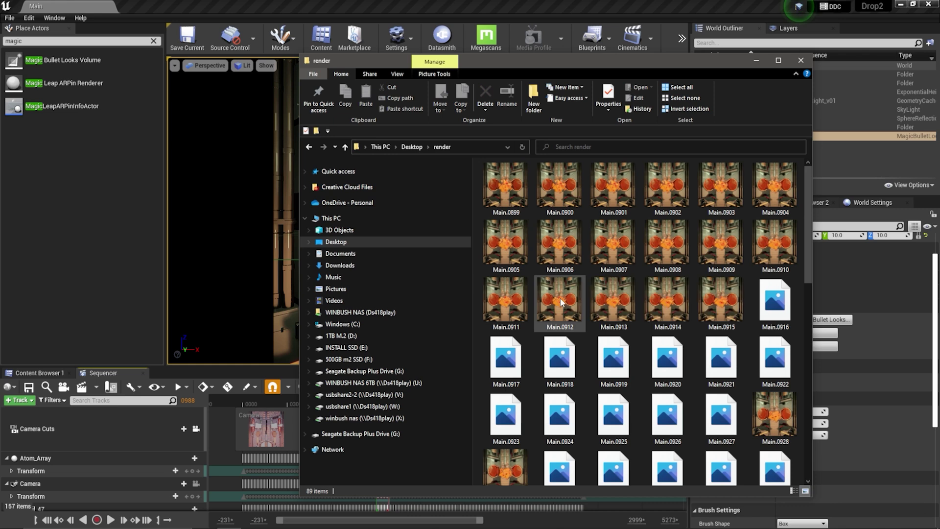
pyautogui.scroll(-8, 582, 297)
pyautogui.click(581, 292)
pyautogui.doubleClick(582, 292)
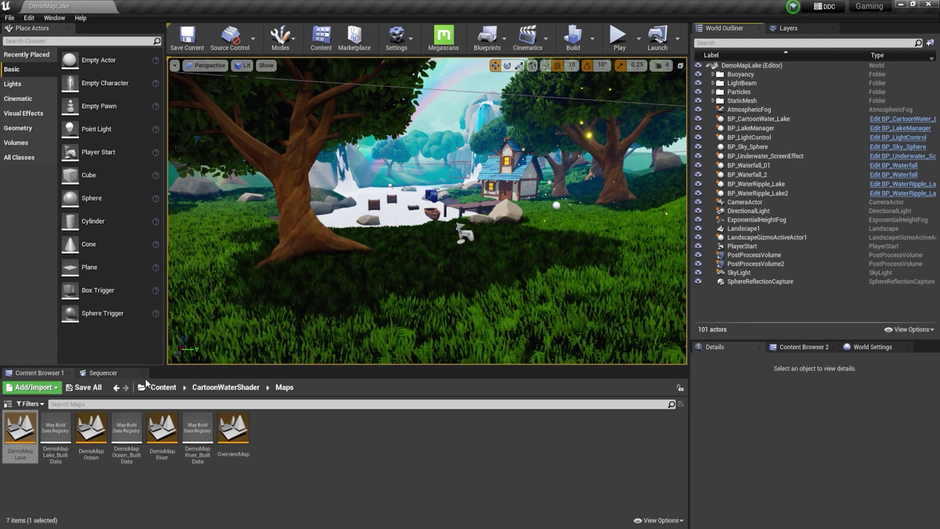
# Create a Magic Bullet Looks asset in the Content folder and open it in a maximized looks builder
pyautogui.click(157, 389)
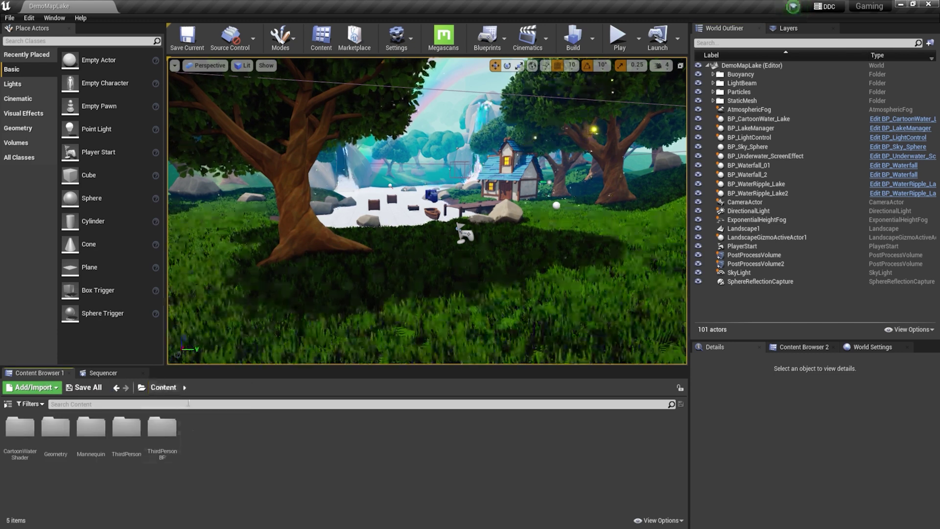
pyautogui.rightClick(222, 444)
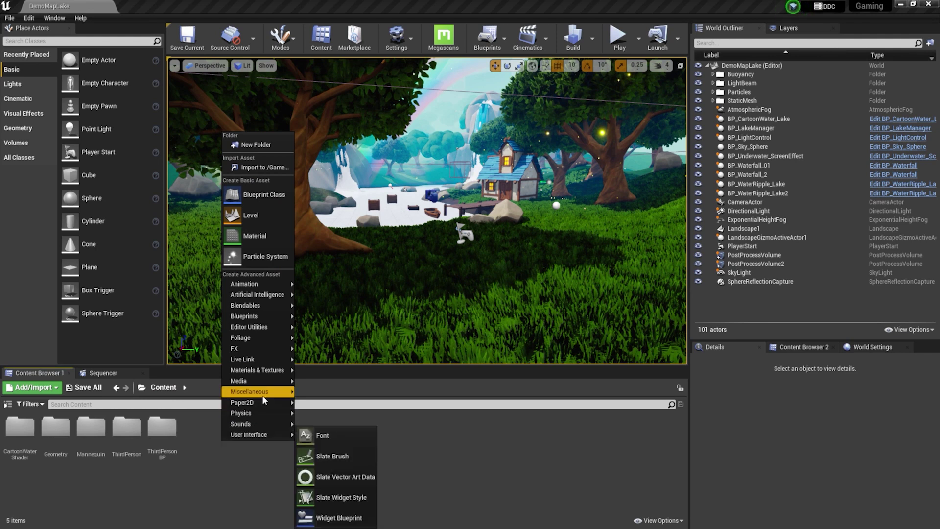
pyautogui.moveTo(263, 395)
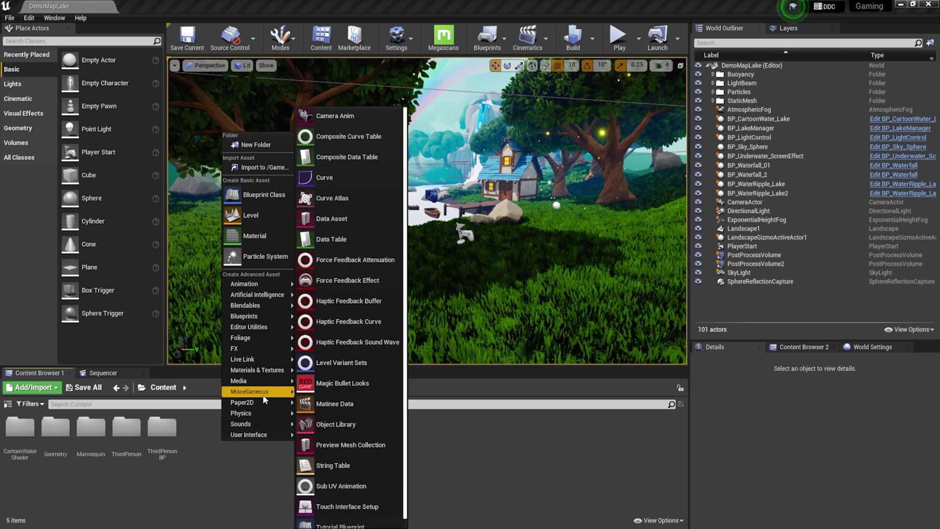
pyautogui.click(321, 385)
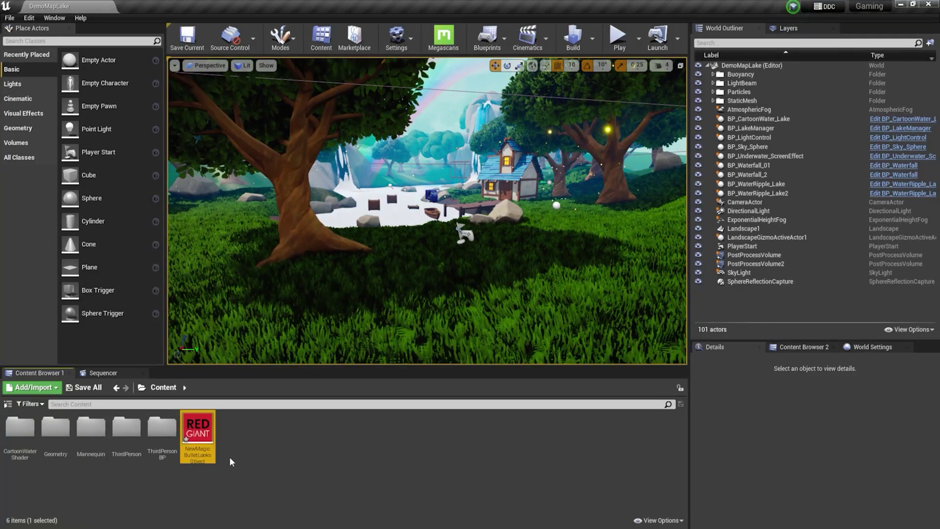
pyautogui.doubleClick(204, 433)
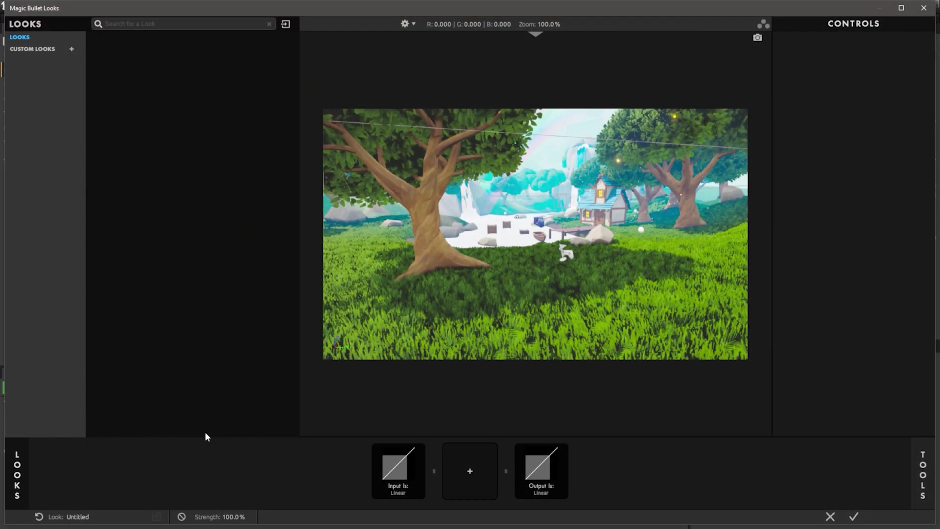
pyautogui.click(898, 12)
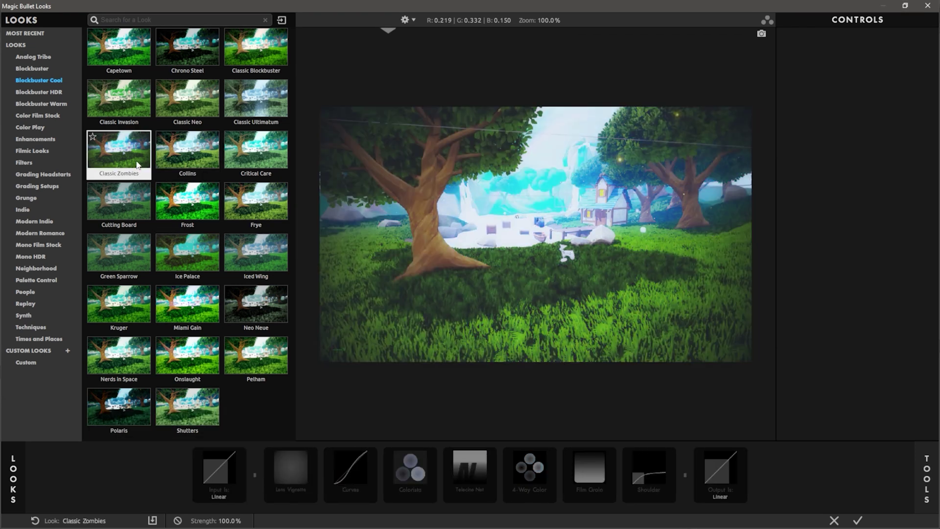
# Examine presets in the Blockbuster Cool, Warm and HDR, Enhancements, Blockbuster and Indie categories, previewing Green Sparrow on the scene
pyautogui.click(127, 251)
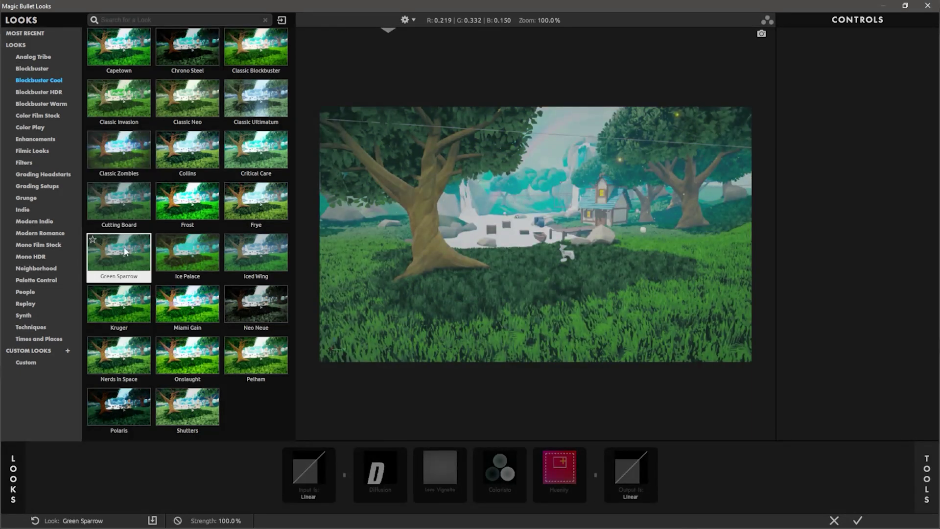
pyautogui.click(55, 104)
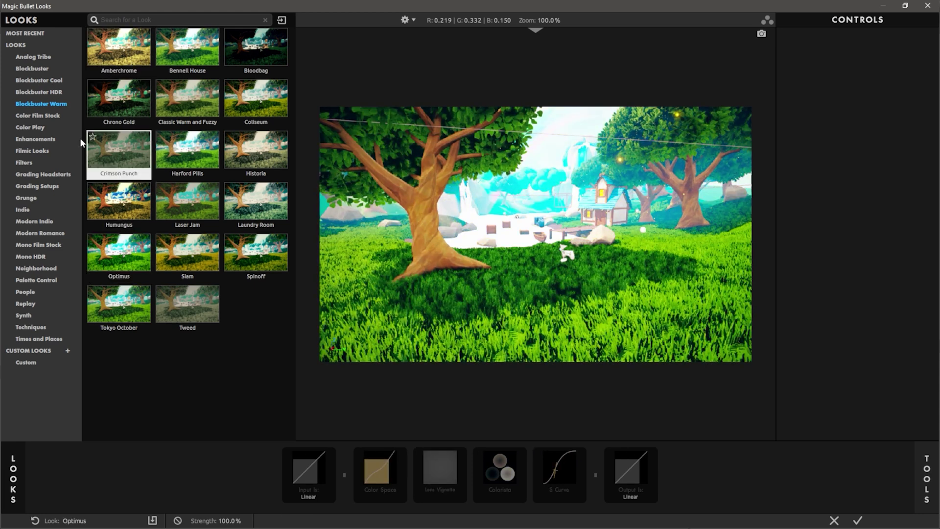
pyautogui.click(34, 140)
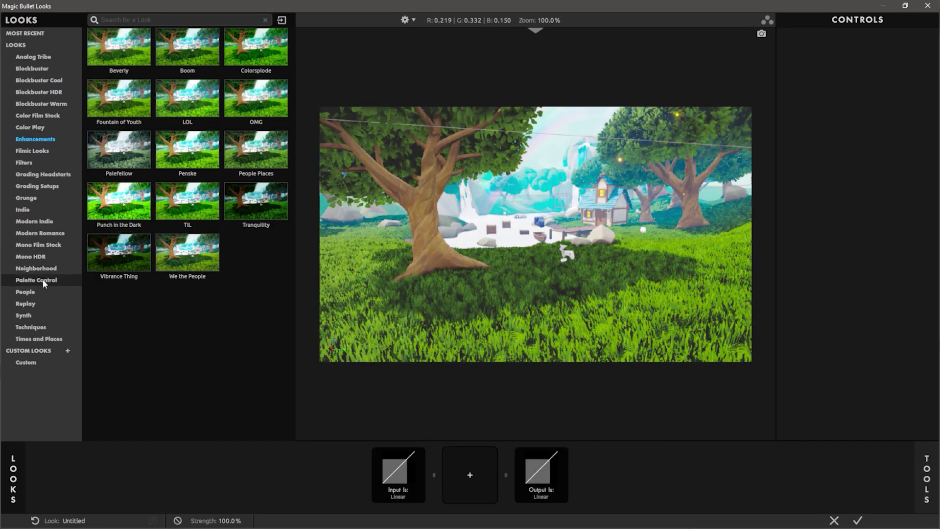
pyautogui.click(47, 91)
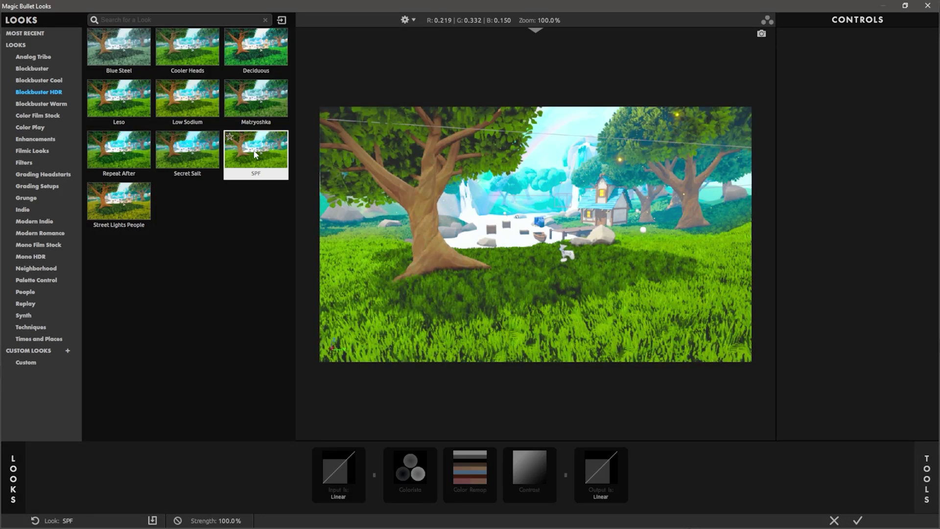
pyautogui.click(41, 69)
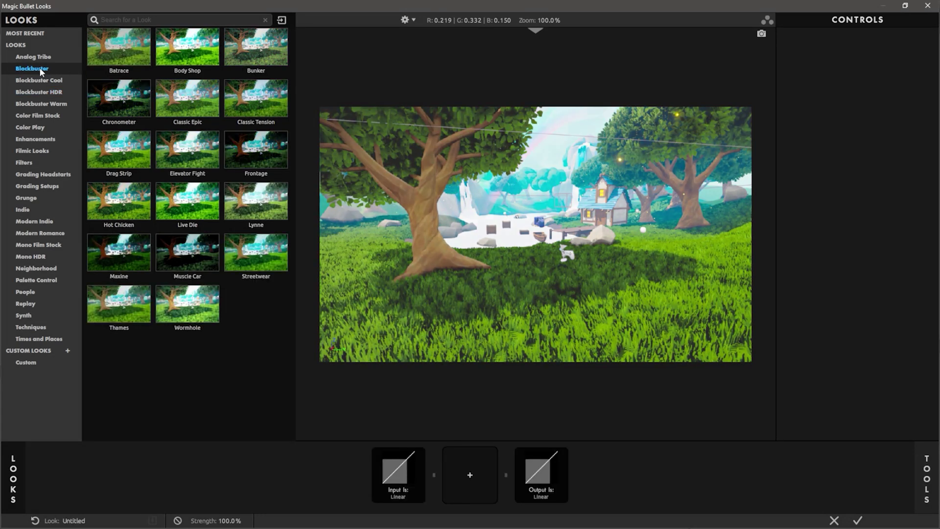
pyautogui.click(34, 205)
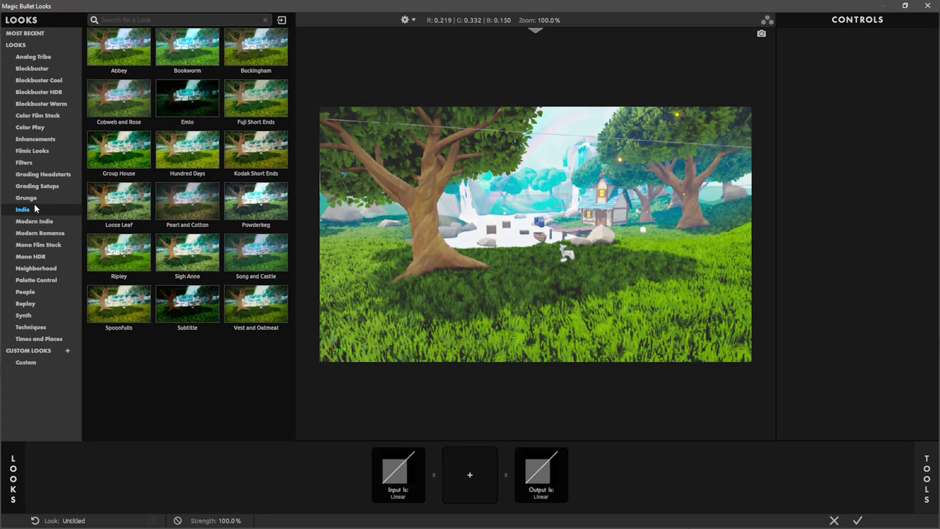
# Apply the Ginza look from the Synth category to the asset and save the asset in the Content folder
pyautogui.click(23, 315)
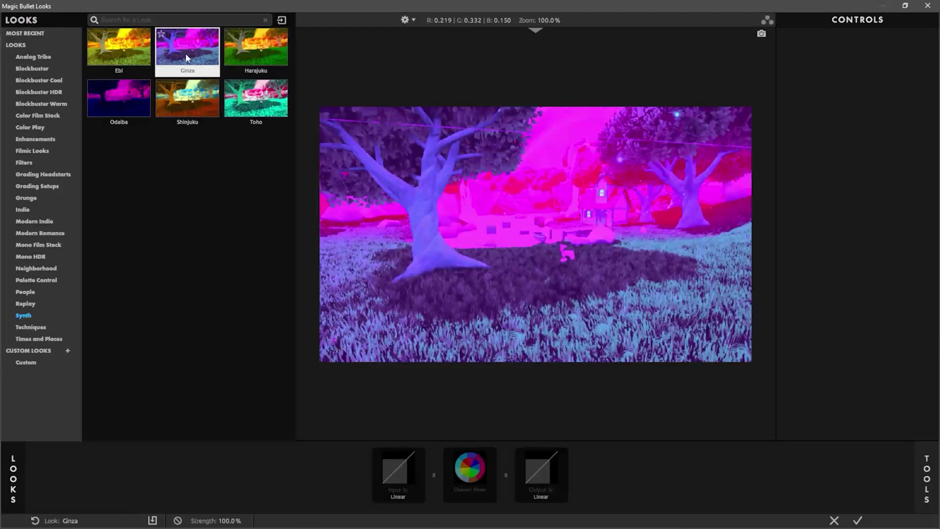
pyautogui.click(185, 53)
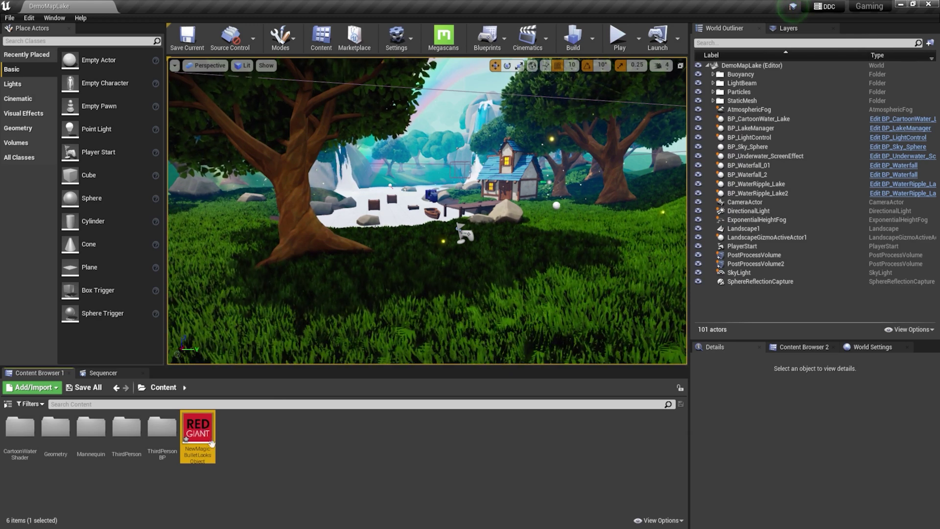
pyautogui.rightClick(199, 430)
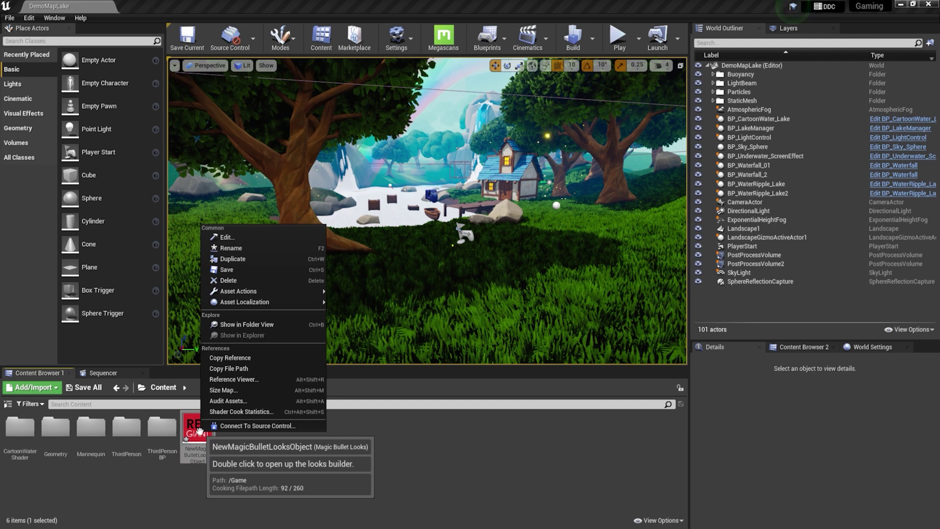
pyautogui.click(229, 269)
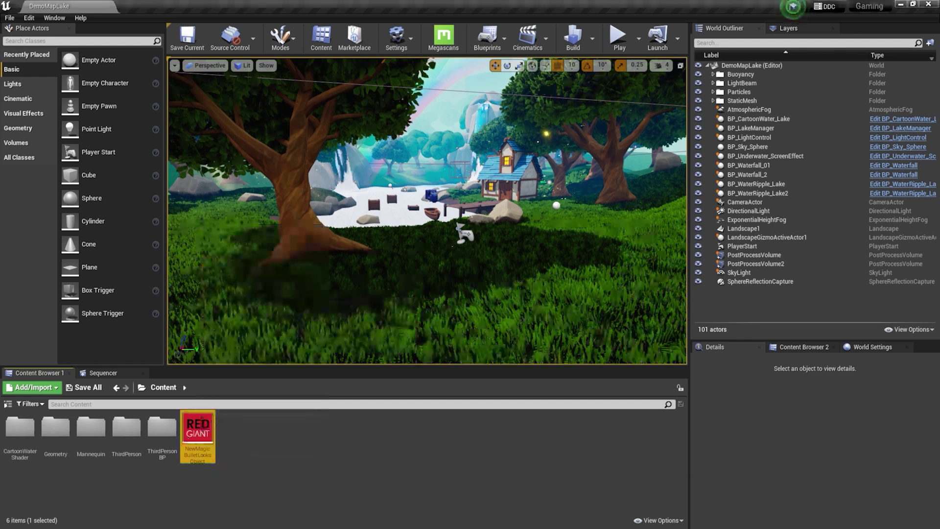
# Enable the Magic Bullet Looks display for the viewport and assign NewMagicBulletLooksObject as its MBL asset
pyautogui.click(246, 66)
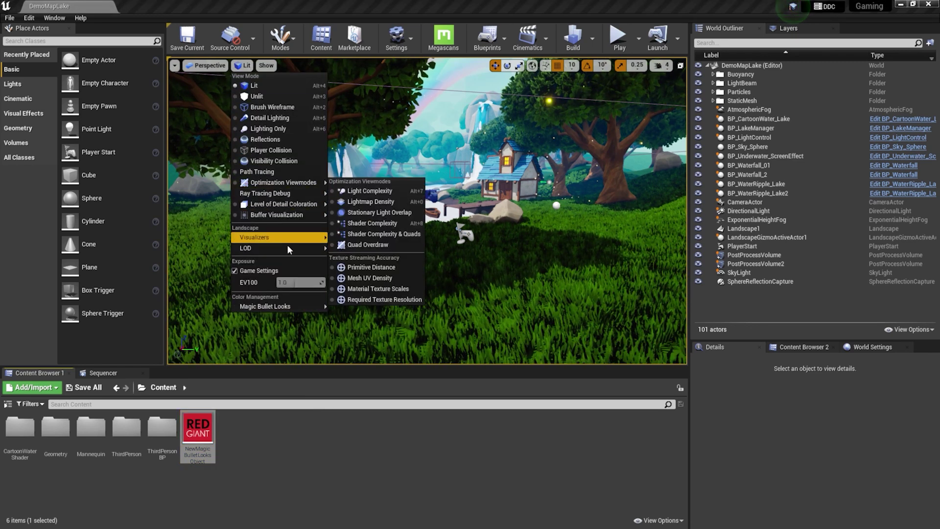
pyautogui.moveTo(300, 308)
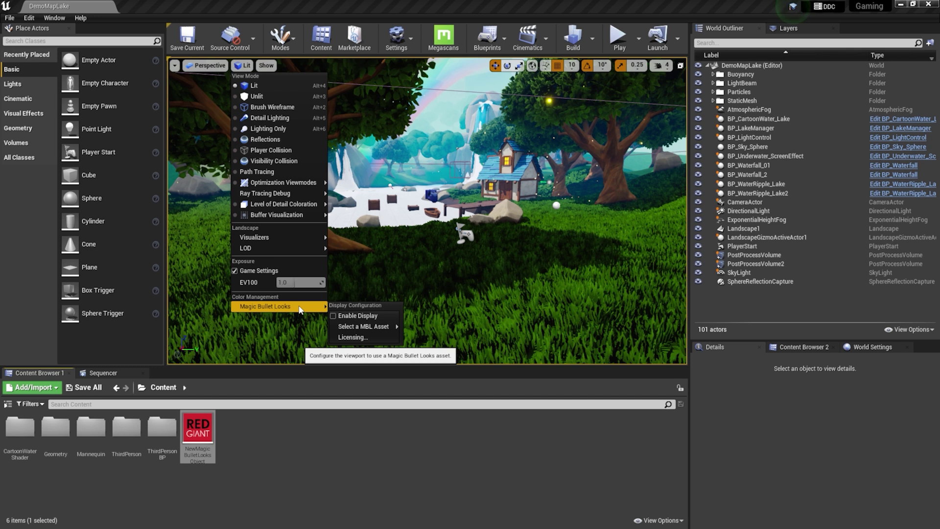
pyautogui.click(334, 317)
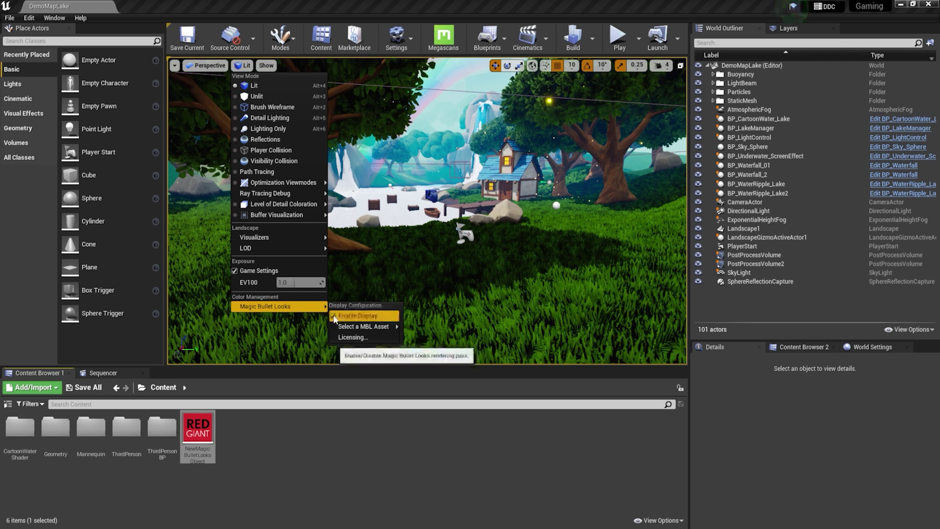
pyautogui.moveTo(356, 325)
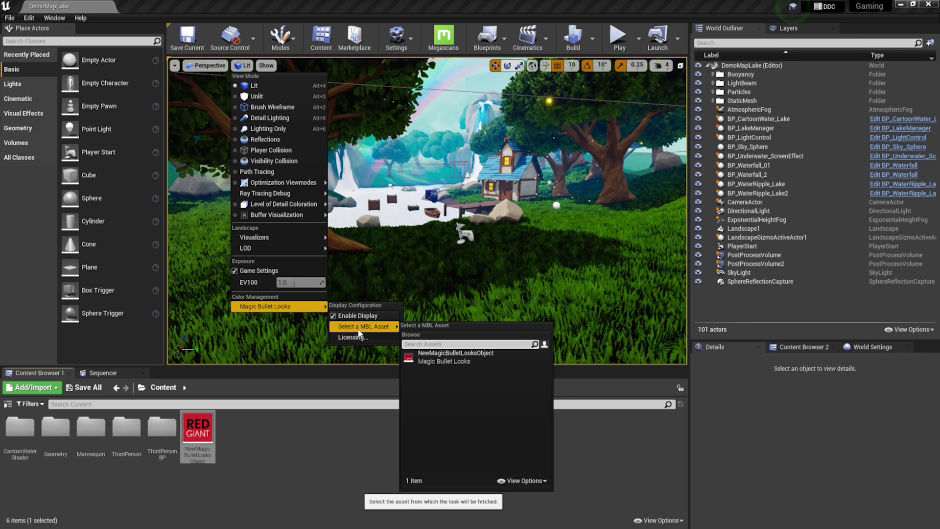
pyautogui.click(451, 359)
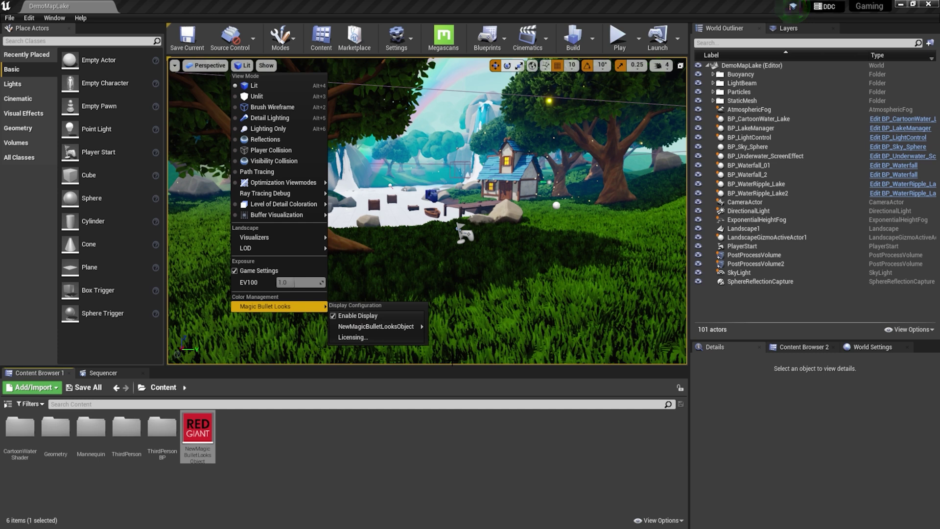
pyautogui.press('Escape')
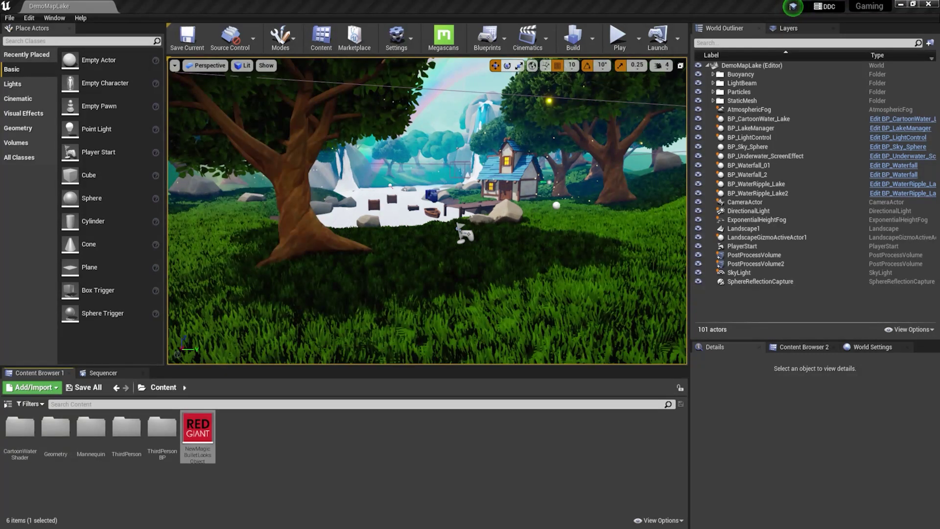
pyautogui.click(530, 211)
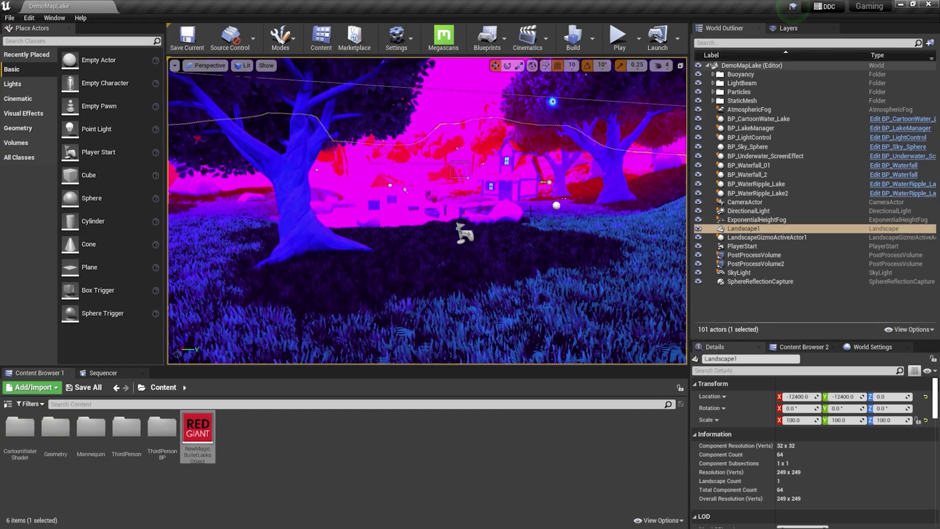
pyautogui.moveTo(530, 211); pyautogui.dragTo(455, 207, button='right')
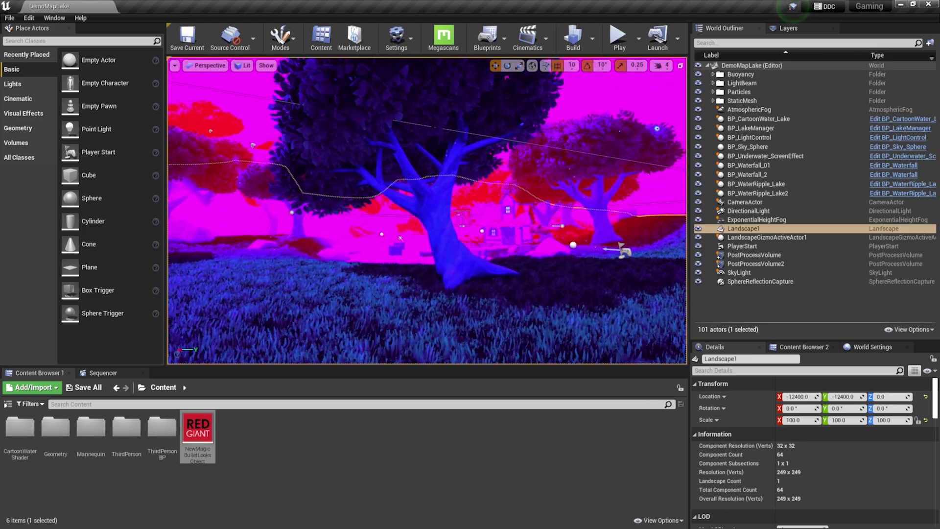
# Play the level in the editor, run the character around the lake to check the look, and stop playing
pyautogui.click(626, 41)
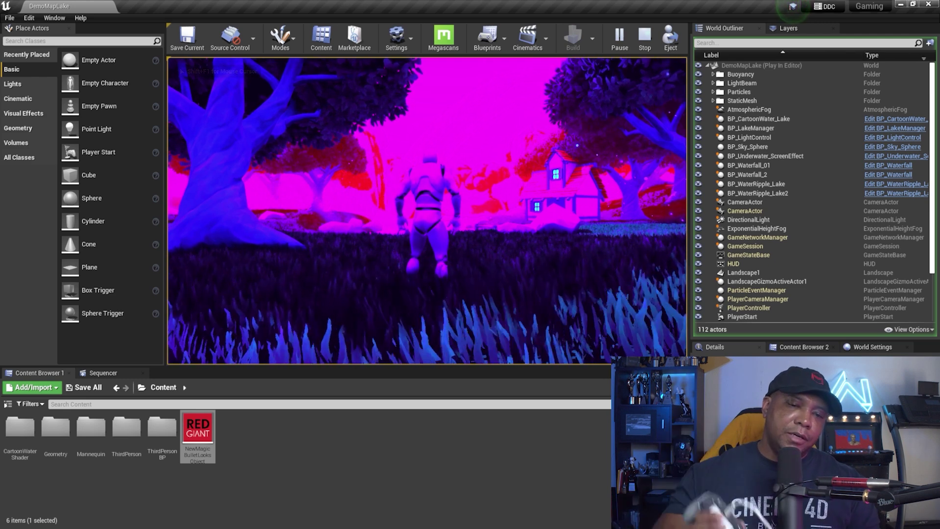
pyautogui.press('w')
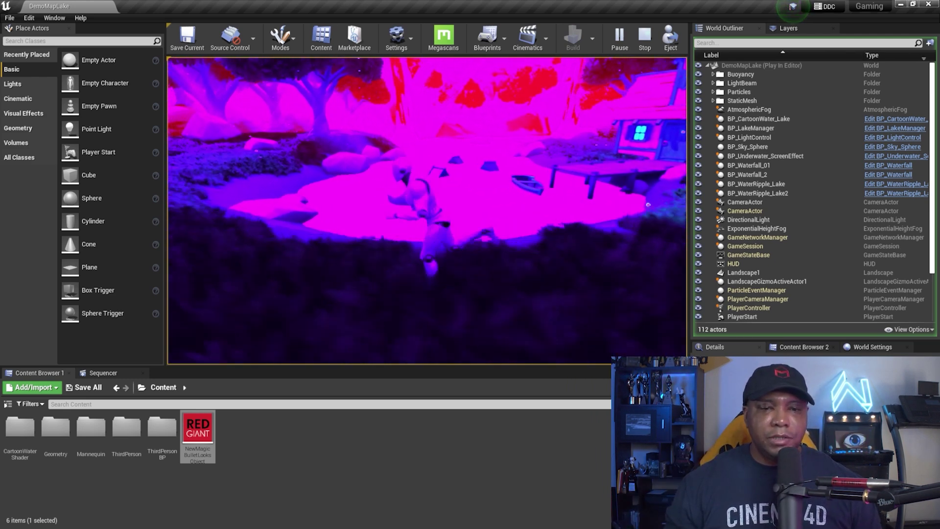
pyautogui.press('w')
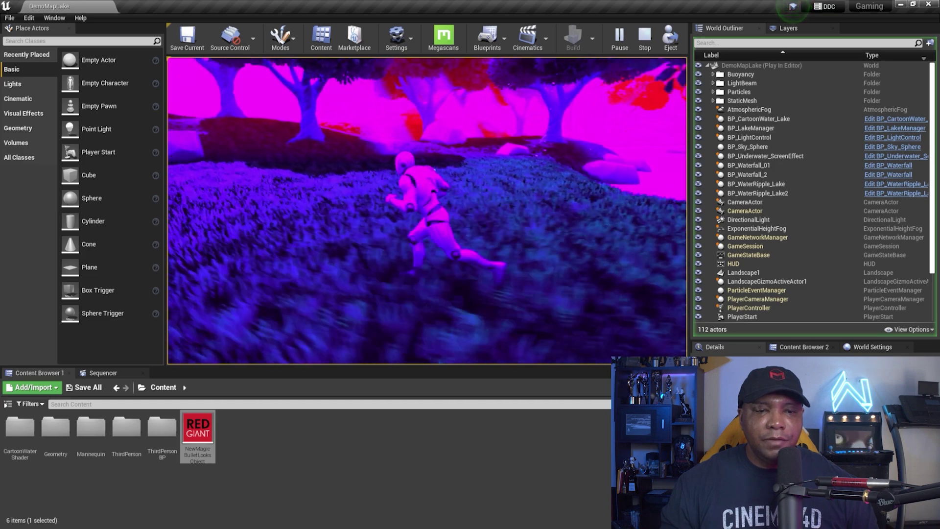
pyautogui.press('w')
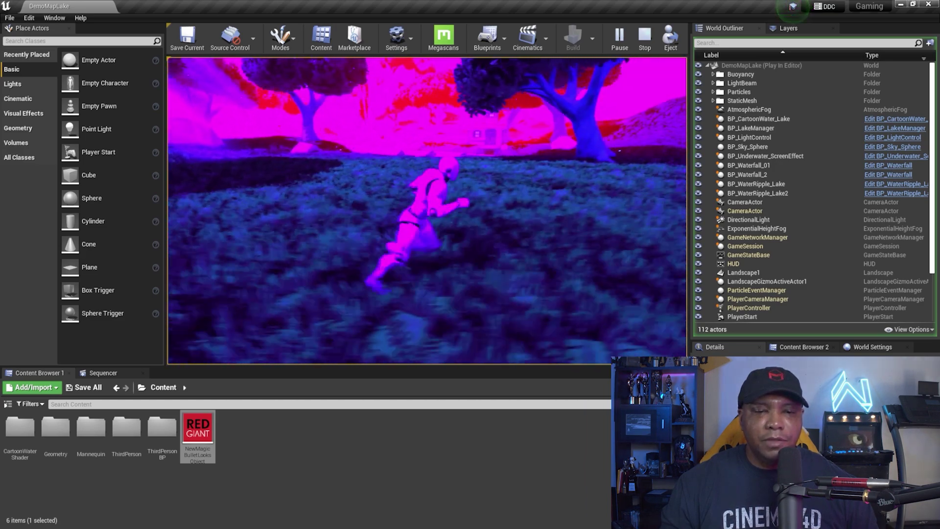
pyautogui.press('w')
pyautogui.press('Escape')
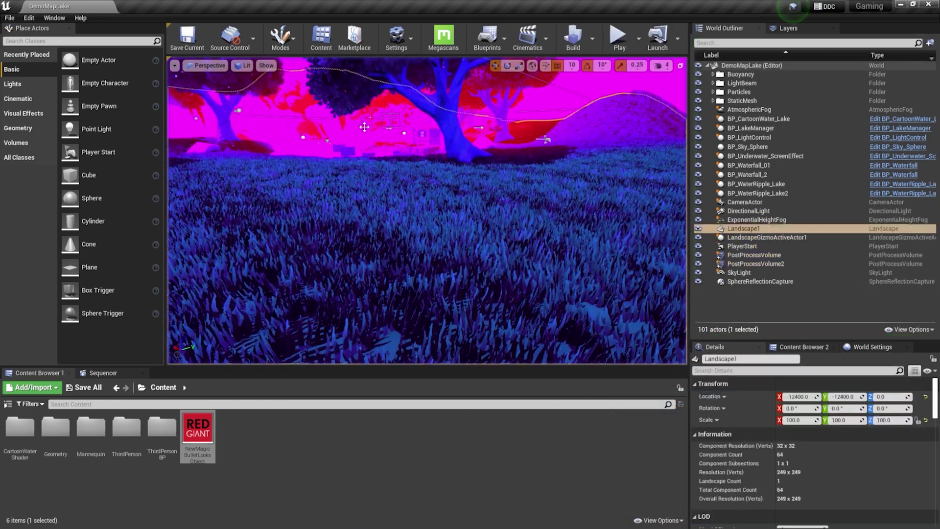
# Turn on the FPS display in the viewport
pyautogui.click(267, 66)
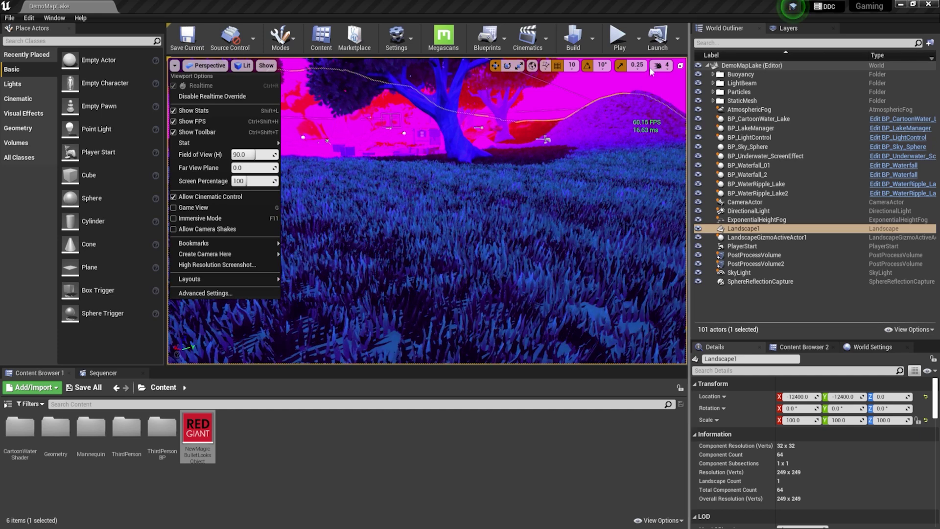
# Play the level, run and jump the character around and through the lake to check the frame rate, and stop playing
pyautogui.click(618, 38)
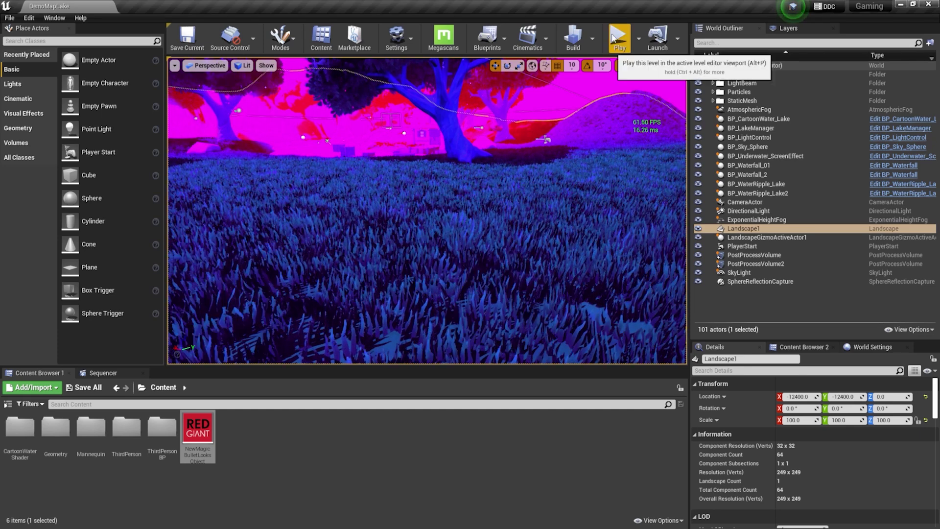
pyautogui.click(617, 40)
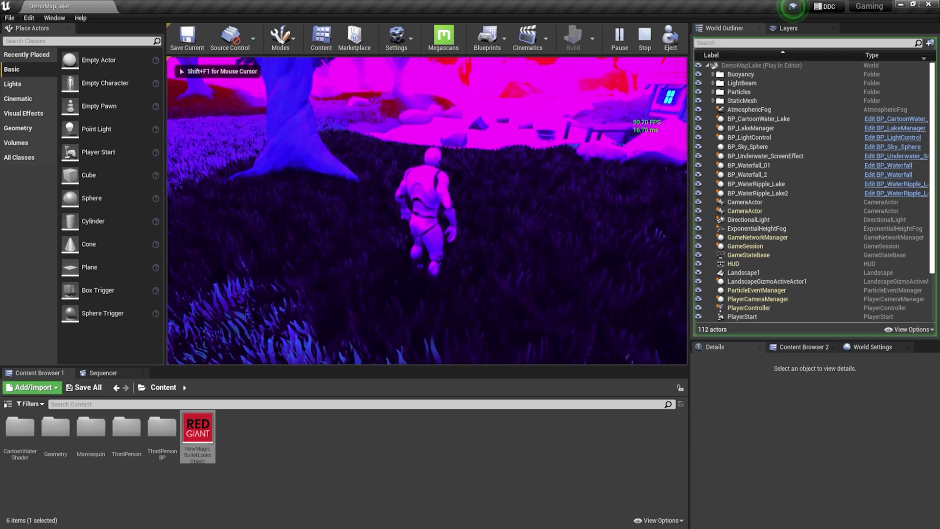
pyautogui.press('space')
pyautogui.press('w')
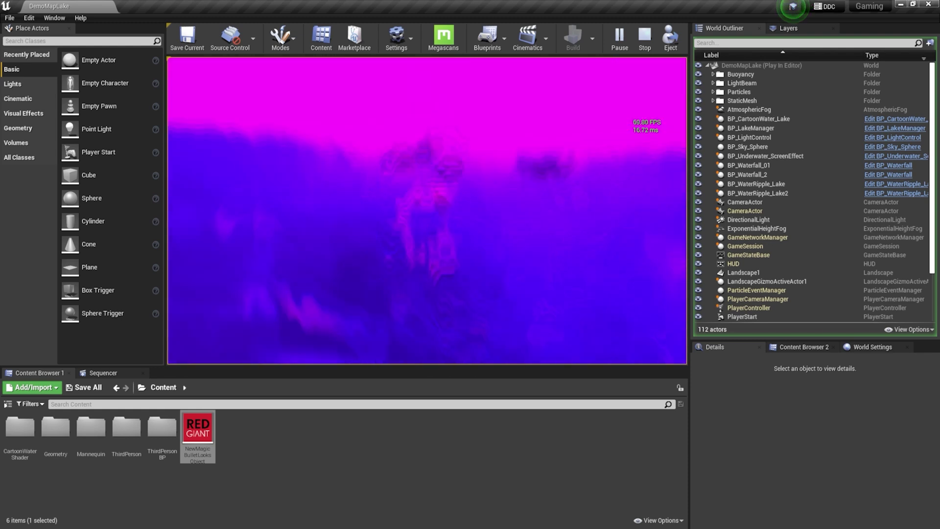
pyautogui.press('w')
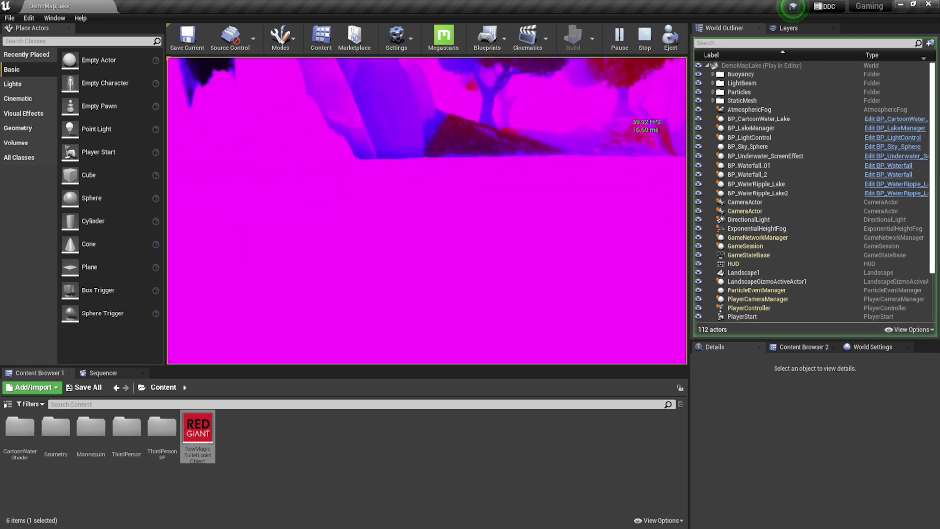
pyautogui.press('w')
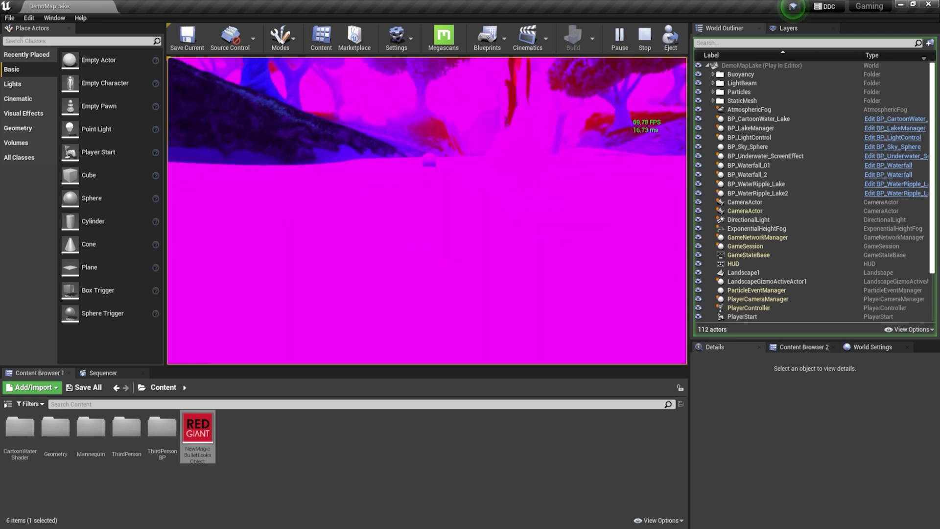
pyautogui.press('w')
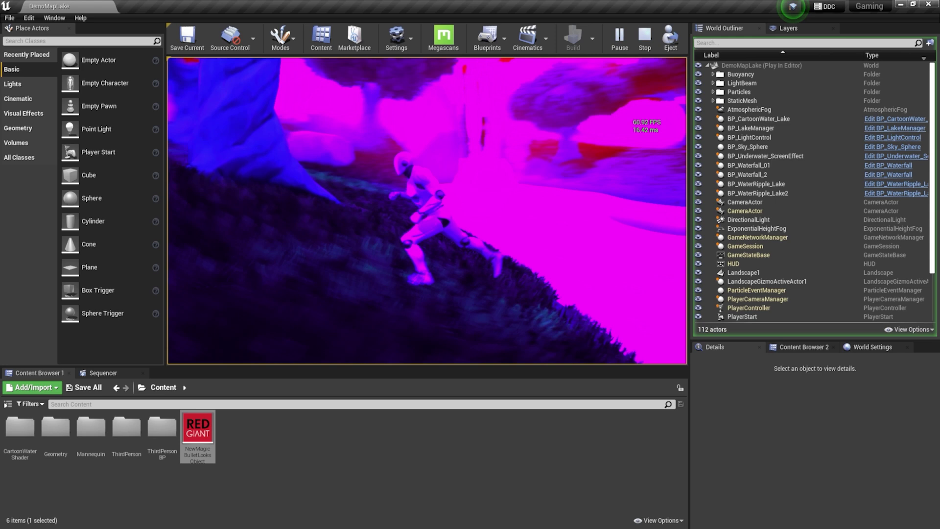
pyautogui.press('w')
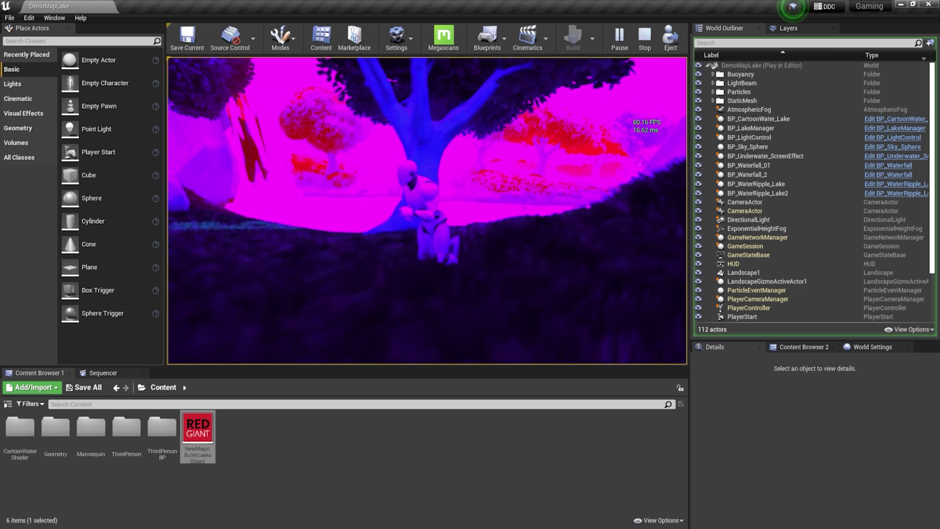
pyautogui.press('Escape')
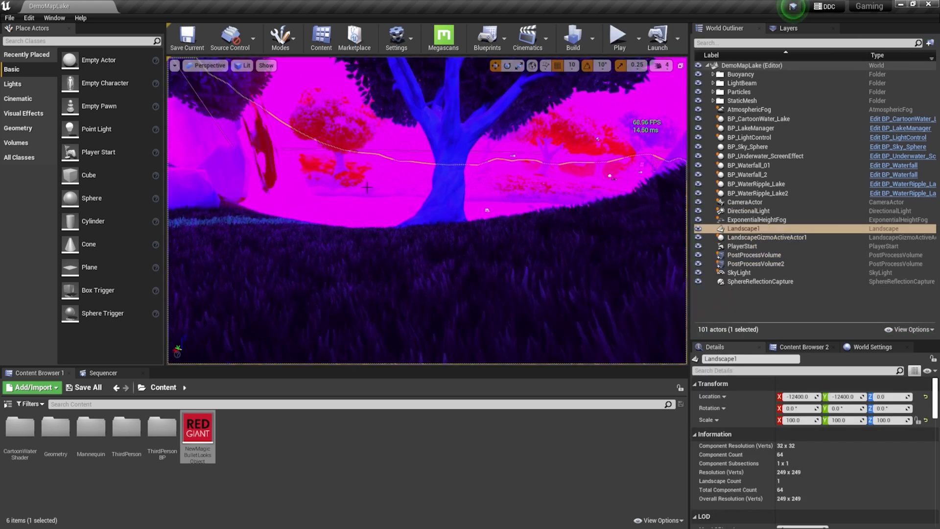
# Delete the NewMagicBulletLooksObject asset from the Content folder
pyautogui.rightClick(199, 433)
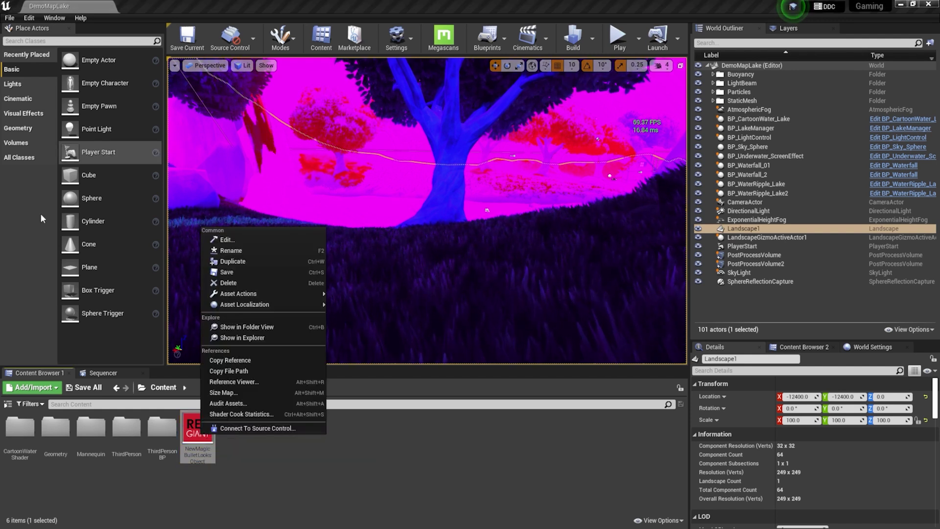
pyautogui.click(240, 283)
pyautogui.click(429, 422)
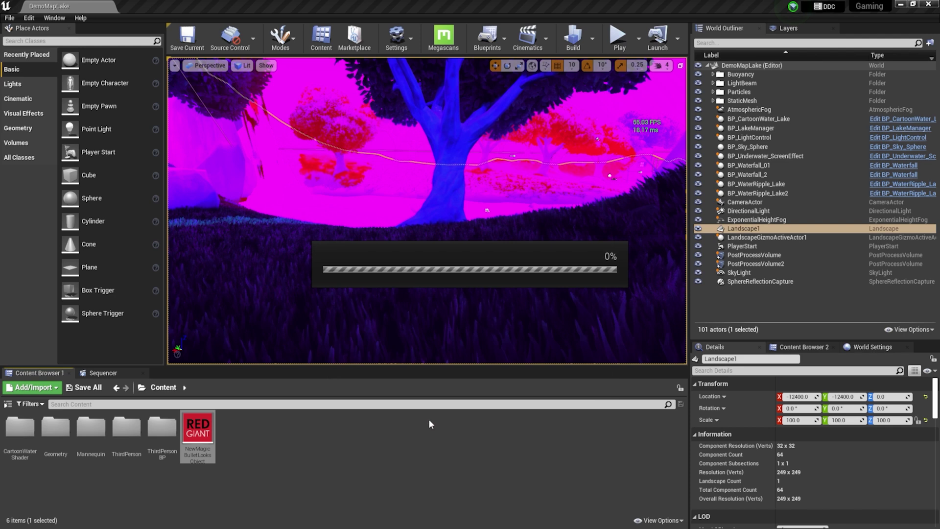
# Check the Magic Bullet Looks display configuration of the viewport
pyautogui.click(247, 67)
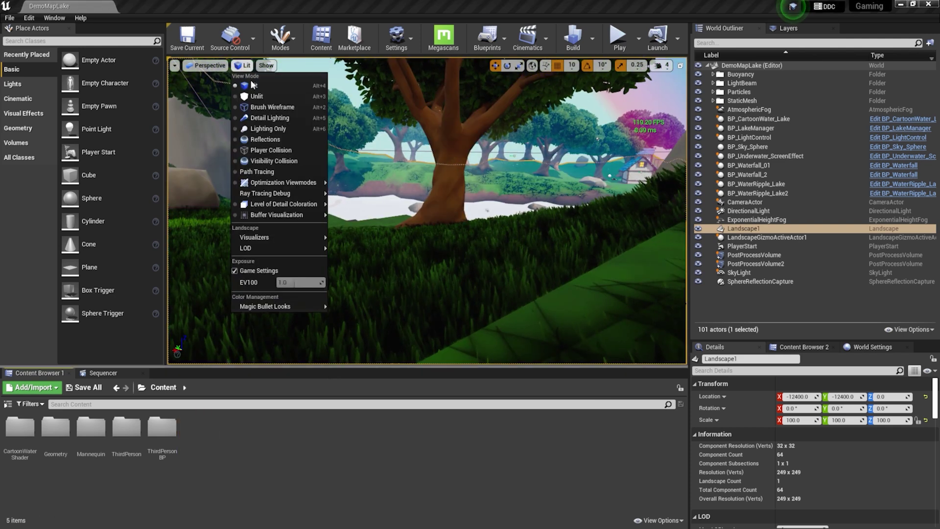
pyautogui.moveTo(298, 306)
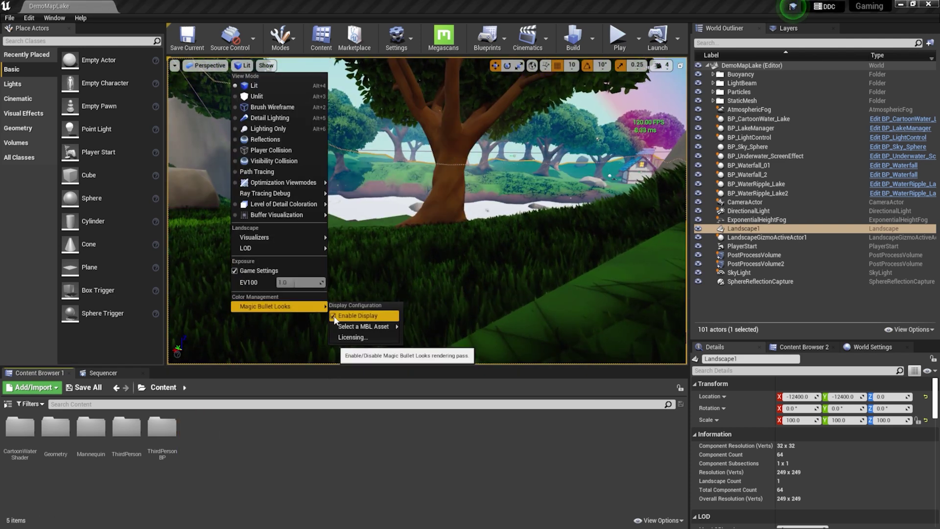
pyautogui.click(538, 187)
pyautogui.click(538, 187)
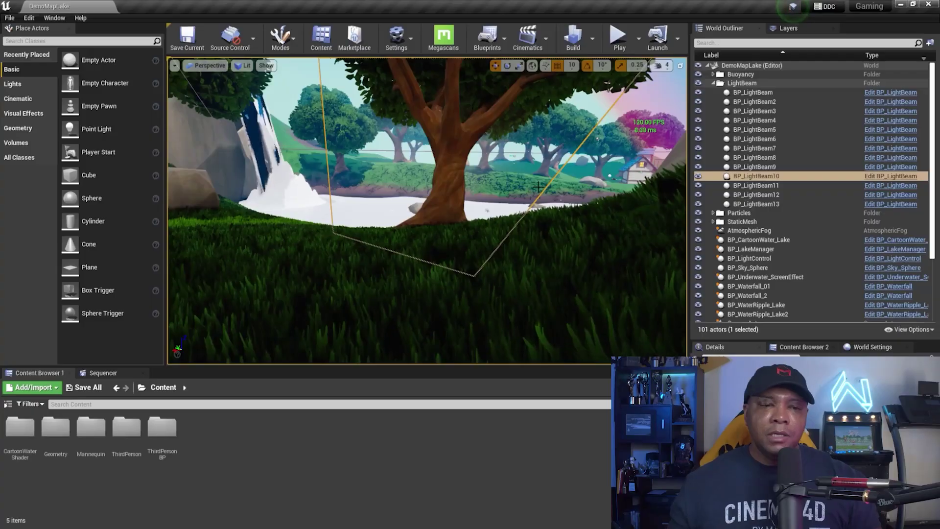
# Find the Magic Bullet Looks Volume actor and place it on the lake surface in the level
pyautogui.press('f')
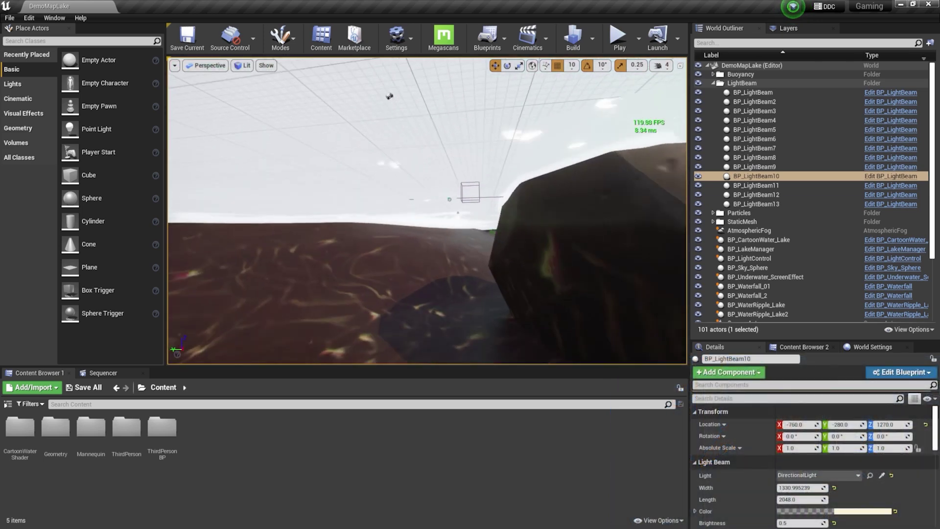
pyautogui.moveTo(427, 211); pyautogui.dragTo(382, 223, button='right')
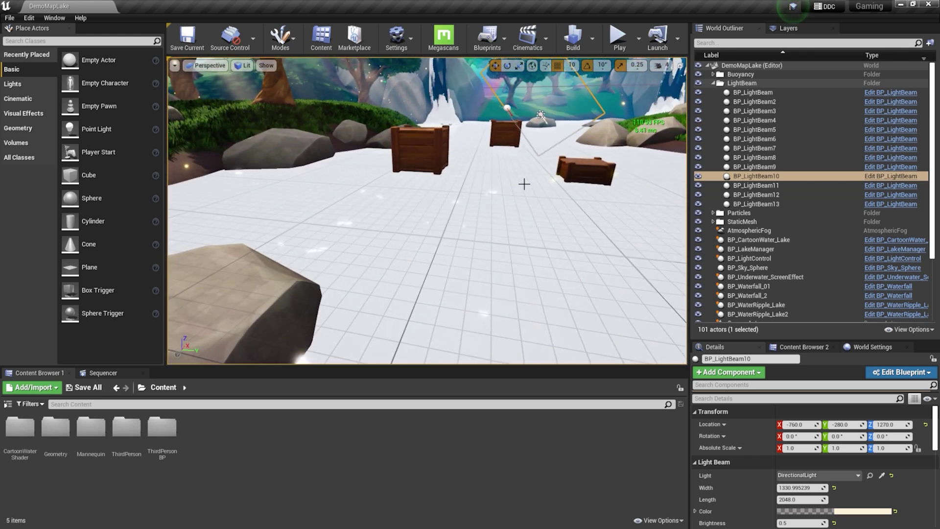
pyautogui.moveTo(524, 184); pyautogui.dragTo(541, 182, button='right')
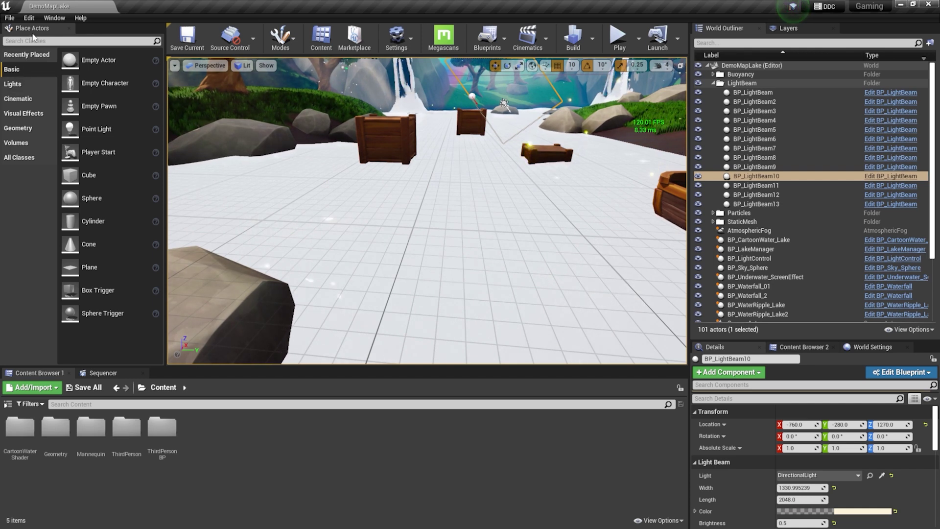
pyautogui.click(60, 42)
pyautogui.write('magic')
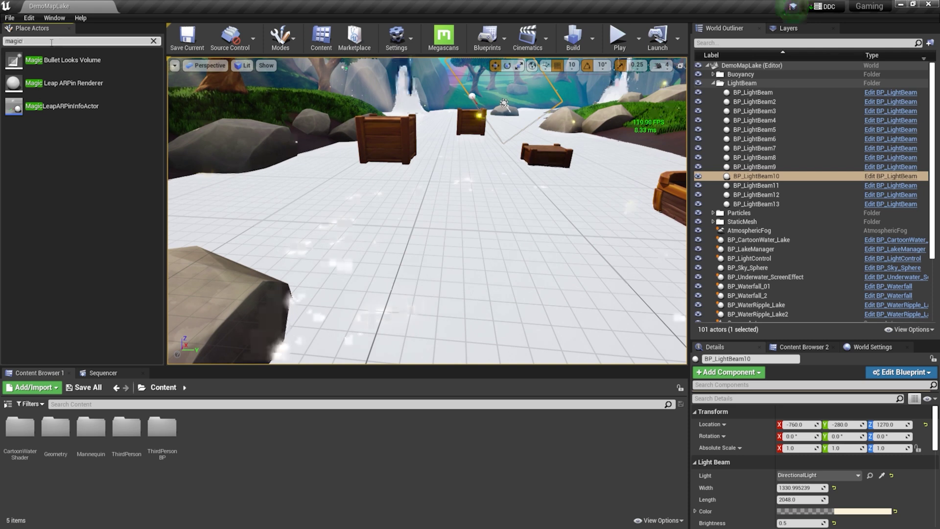
pyautogui.moveTo(64, 60); pyautogui.dragTo(468, 179)
pyautogui.moveTo(480, 145); pyautogui.dragTo(480, 150)
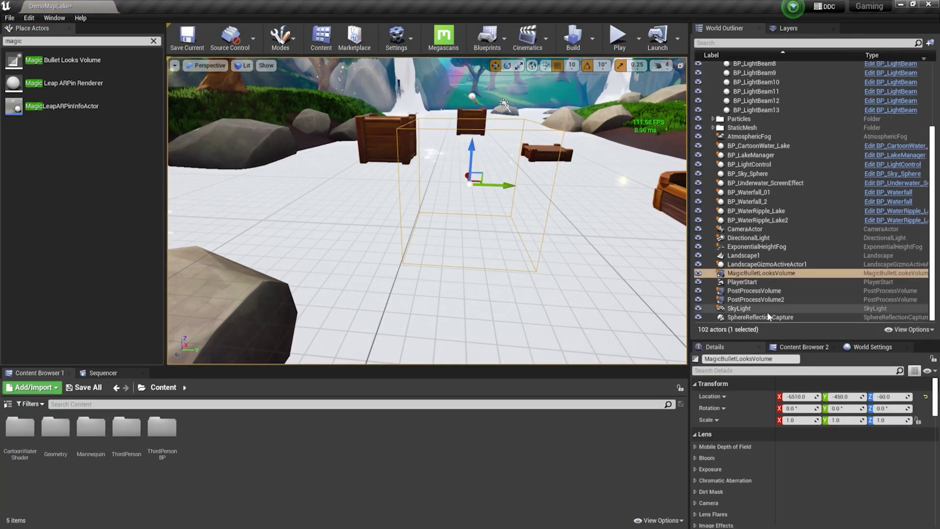
# Scale the Magic Bullet Looks Volume uniformly to 4.0 and move it over the lake near the boat, at about -5960, -80, -370
pyautogui.moveTo(773, 338); pyautogui.dragTo(773, 302)
pyautogui.moveTo(689, 361); pyautogui.dragTo(649, 360)
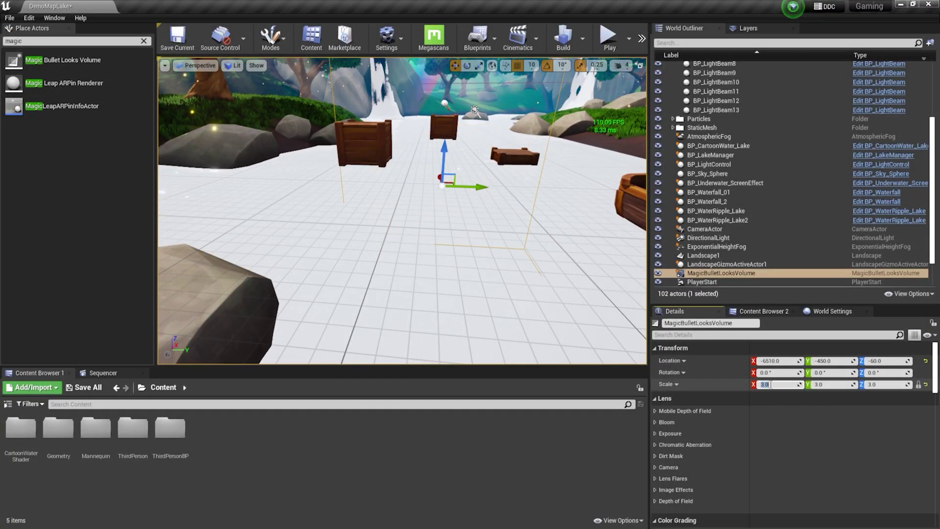
pyautogui.scroll(-6, 499, 230)
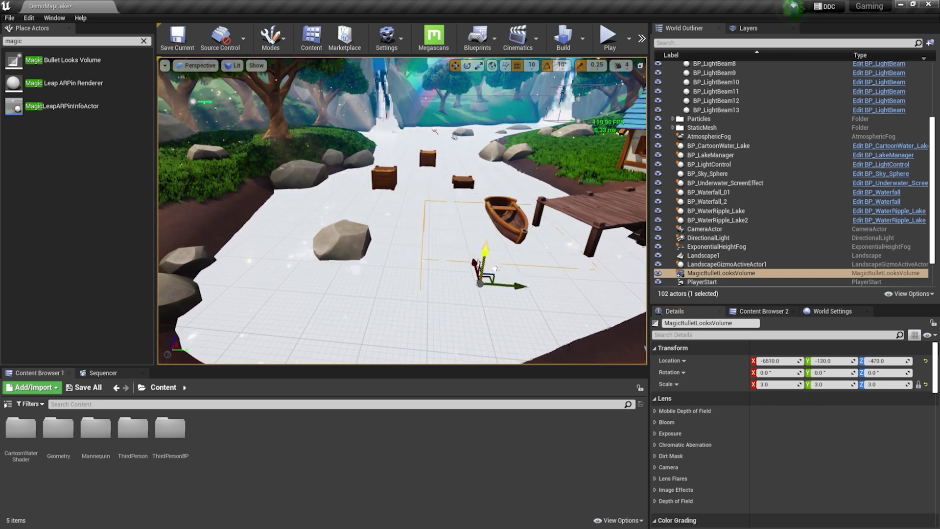
pyautogui.moveTo(486, 240); pyautogui.dragTo(474, 250)
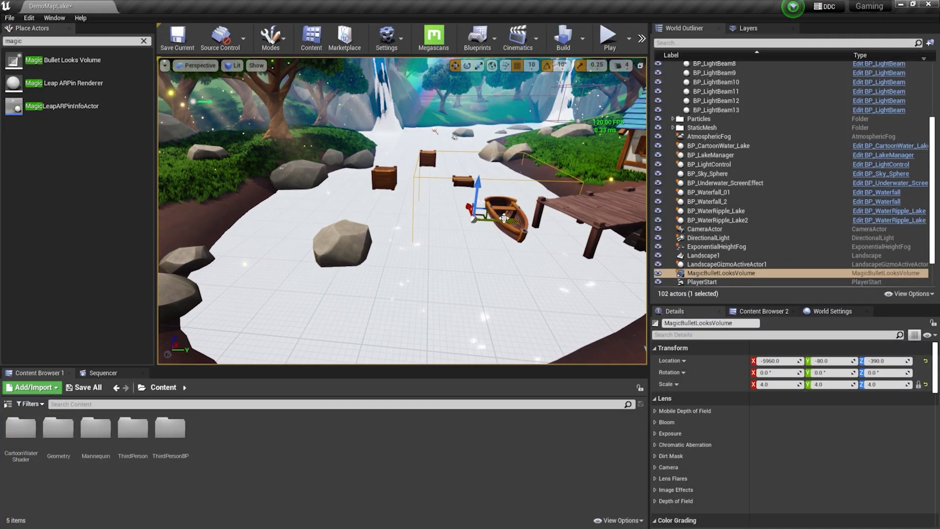
pyautogui.press('f')
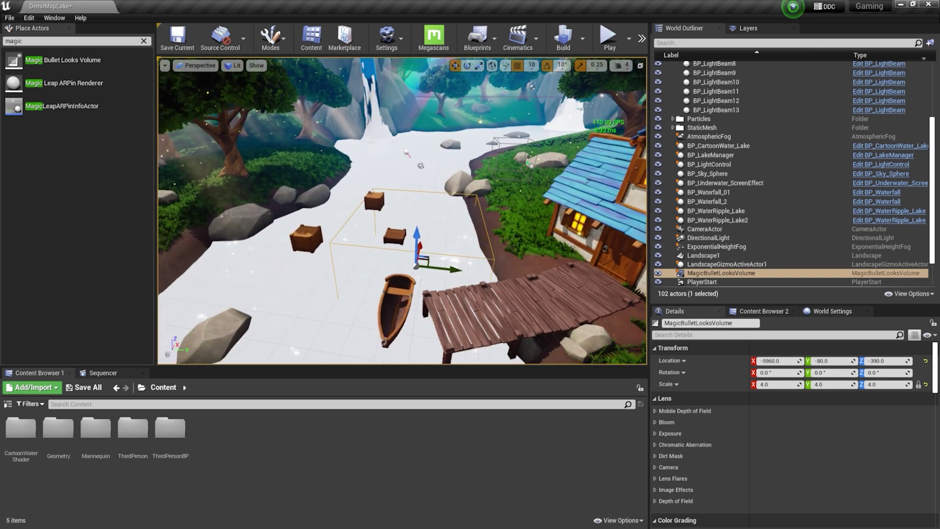
pyautogui.moveTo(419, 233); pyautogui.dragTo(420, 228)
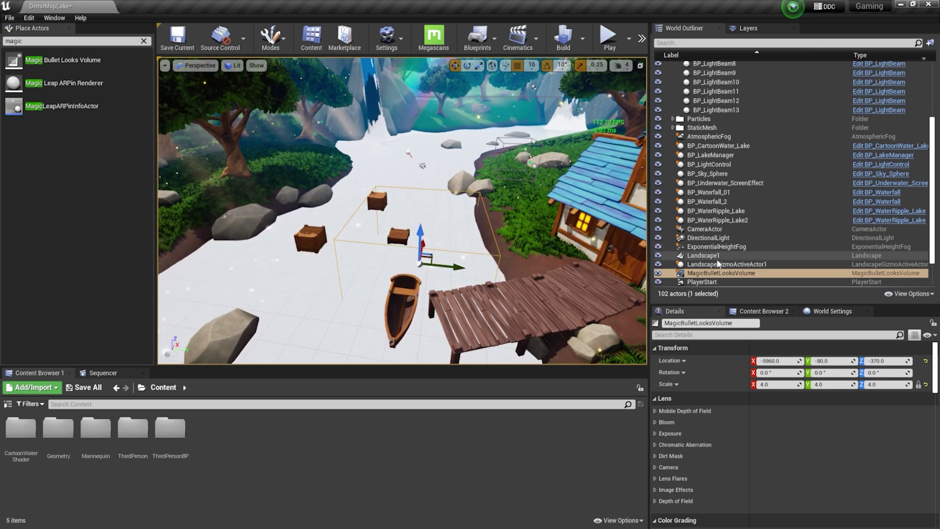
# Open the Magic Bullet Looks editor for the selected volume
pyautogui.moveTo(874, 305); pyautogui.dragTo(874, 246)
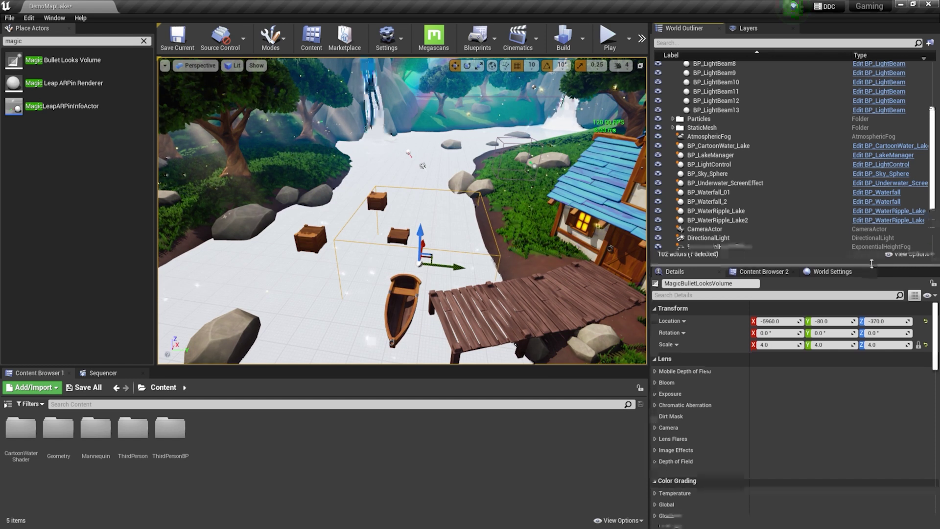
pyautogui.scroll(-10, 708, 405)
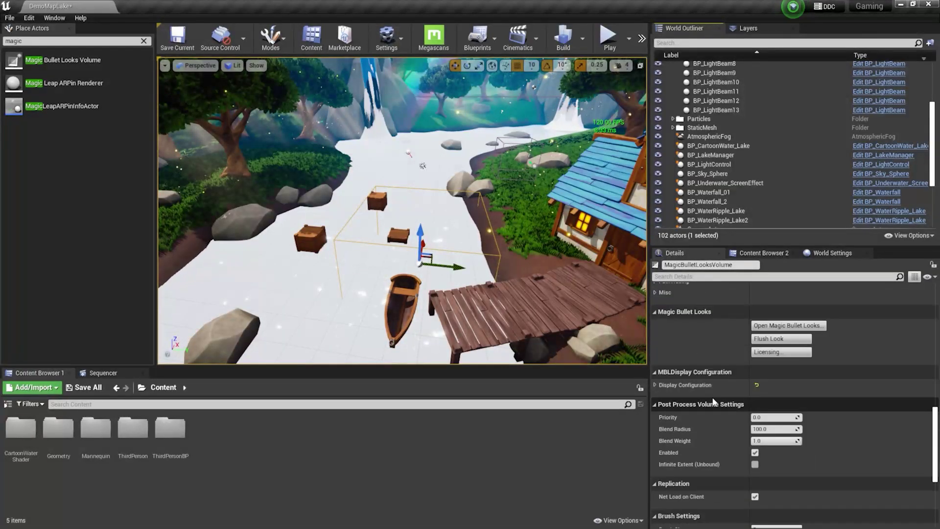
pyautogui.click(793, 373)
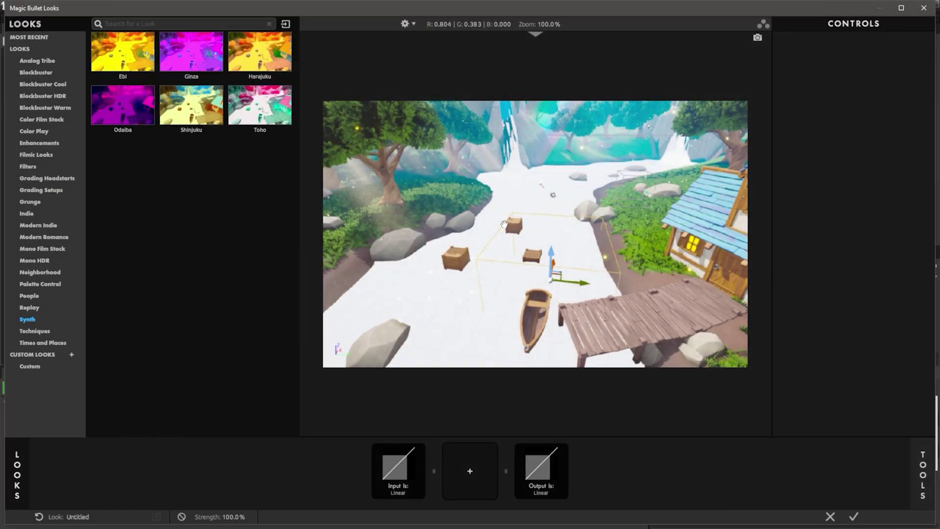
# Try the Odaiba look from the Synth category, browse other categories, and try Classic Investigative from People
pyautogui.click(120, 111)
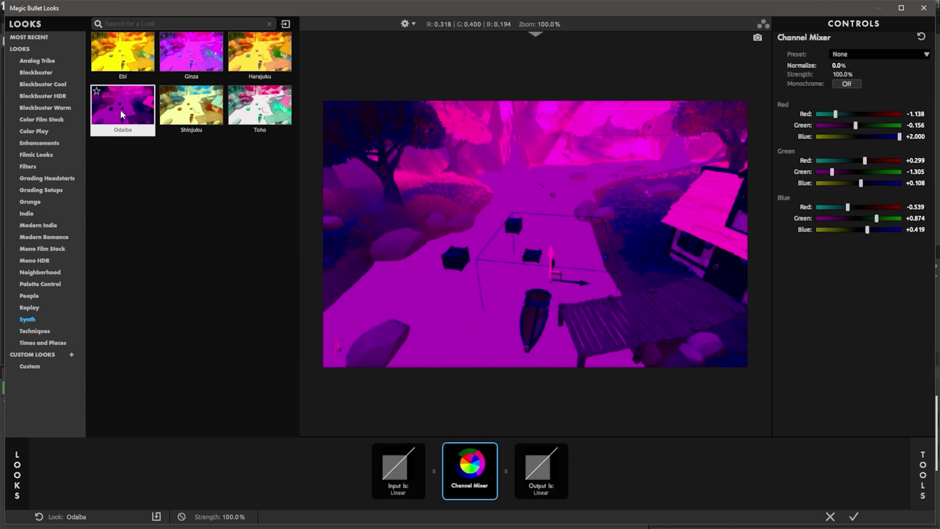
pyautogui.click(28, 308)
pyautogui.click(32, 331)
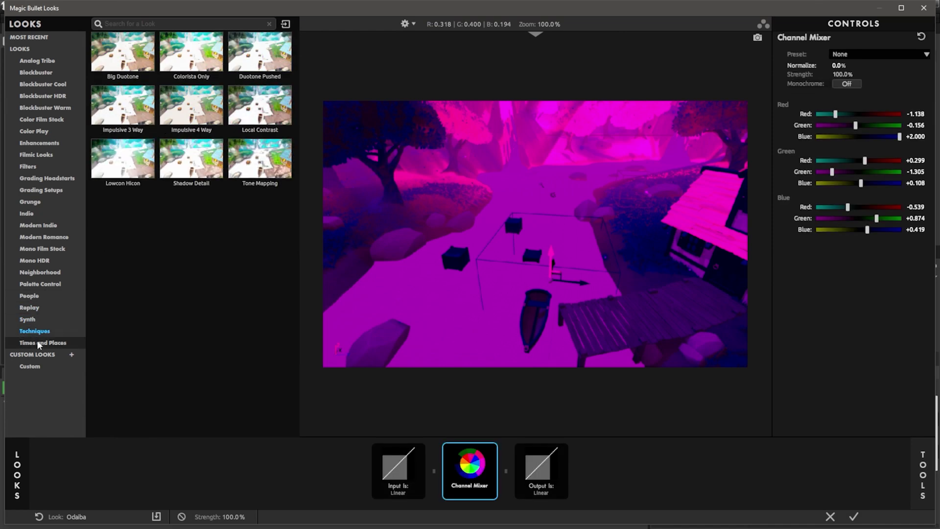
pyautogui.click(37, 341)
pyautogui.click(28, 319)
pyautogui.click(31, 297)
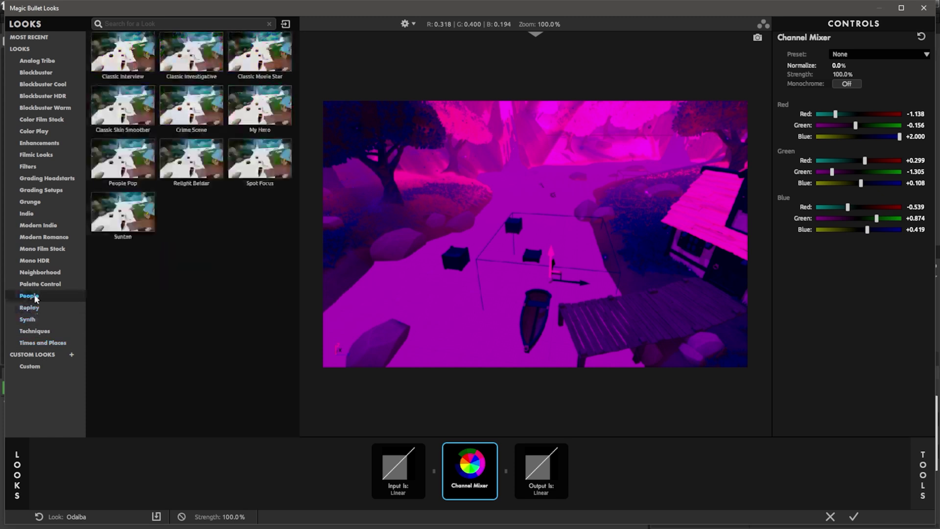
pyautogui.click(187, 63)
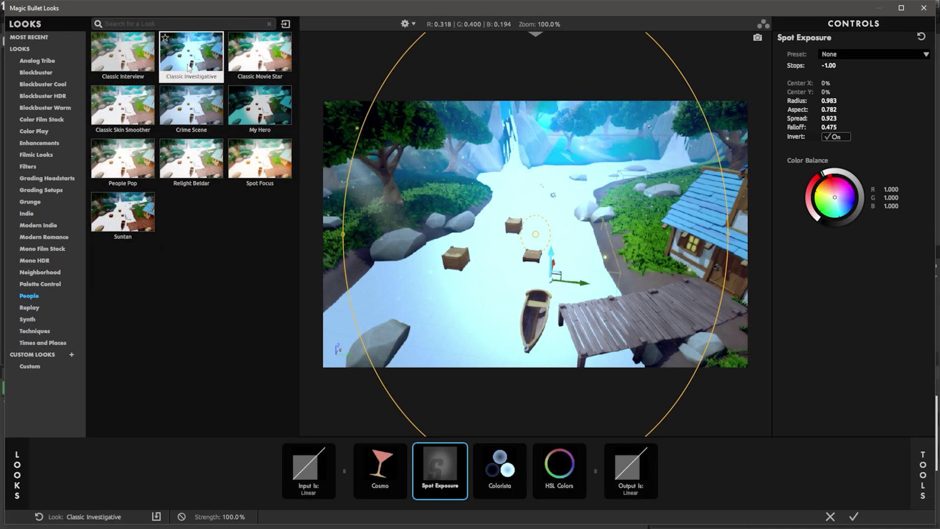
# Browse the Palette Control and Neighborhood looks, and try Shinjuku and Odaiba from the Synth category
pyautogui.click(43, 283)
pyautogui.click(41, 272)
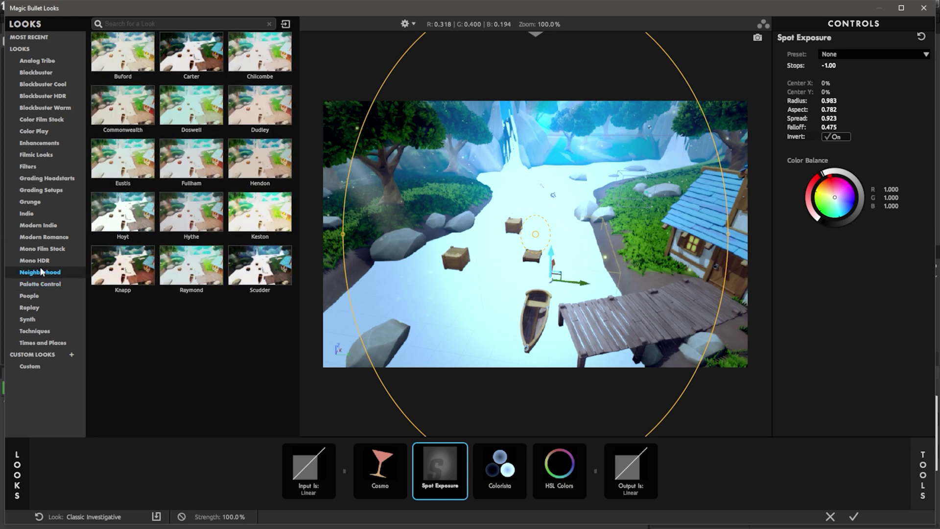
pyautogui.click(28, 319)
pyautogui.click(191, 106)
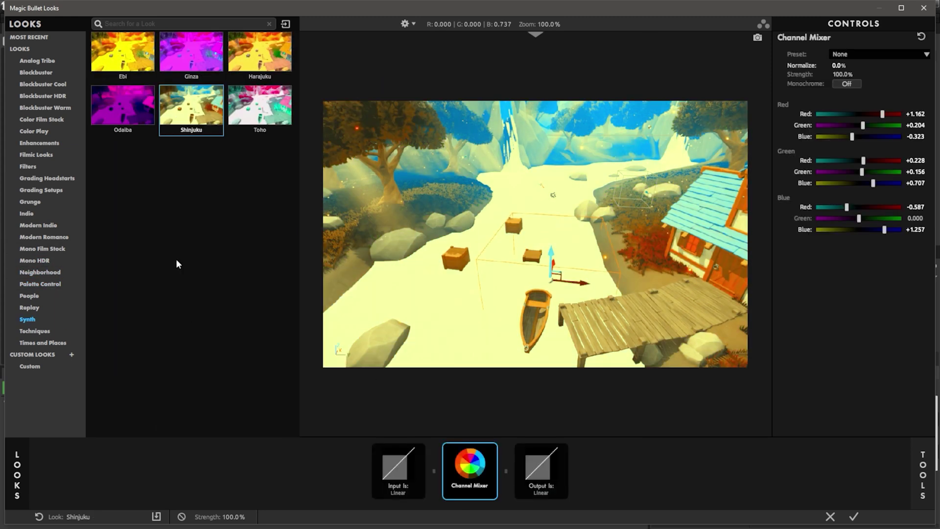
pyautogui.click(140, 114)
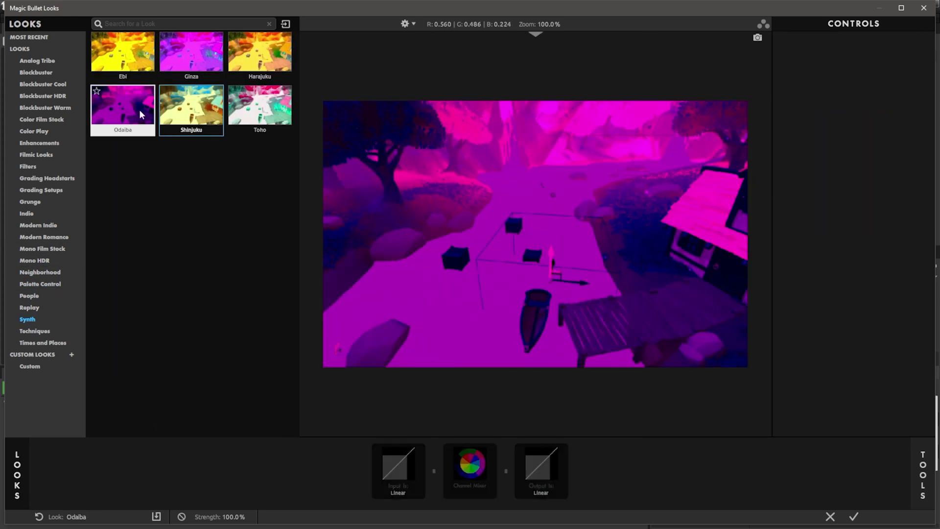
# Apply the Ginza look and raise the Channel Mixer's blue value to +2.000 in the red, green and blue channels
pyautogui.click(183, 49)
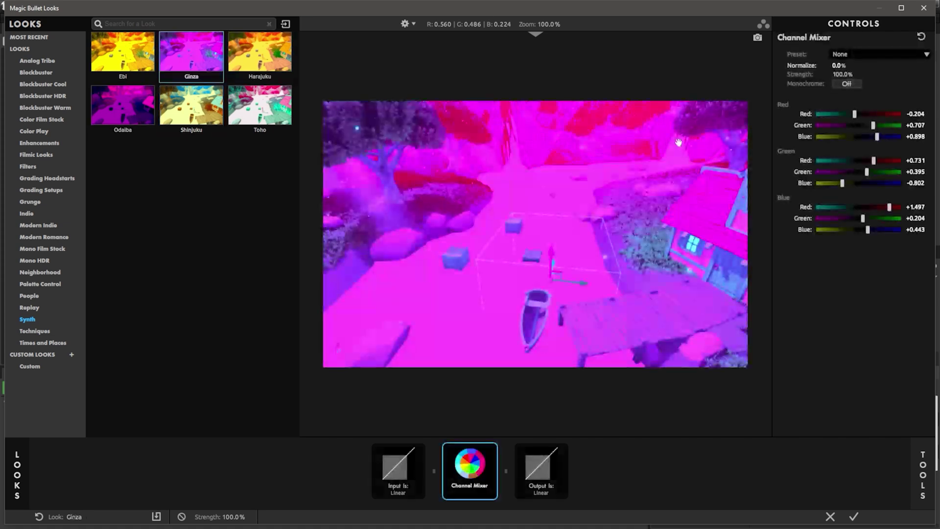
pyautogui.moveTo(868, 230); pyautogui.dragTo(899, 230)
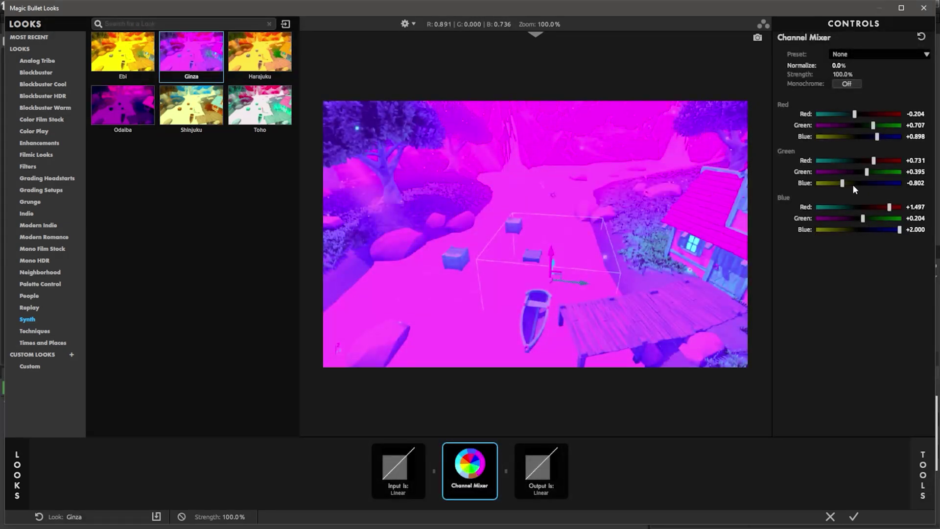
pyautogui.moveTo(852, 183); pyautogui.dragTo(899, 182)
pyautogui.moveTo(877, 137); pyautogui.dragTo(902, 136)
# Set Channel Mixer red/green values to -2.000/+0.802 in Red, -2.000/-1.784 in Green and -0.204/-0.251 in Blue, and apply the look to the volume
pyautogui.moveTo(868, 172); pyautogui.dragTo(814, 160)
pyautogui.moveTo(854, 113); pyautogui.dragTo(874, 125)
pyautogui.moveTo(832, 207)
pyautogui.mouseDown()
pyautogui.moveTo(860, 208)
pyautogui.moveTo(846, 218)
pyautogui.mouseUp()
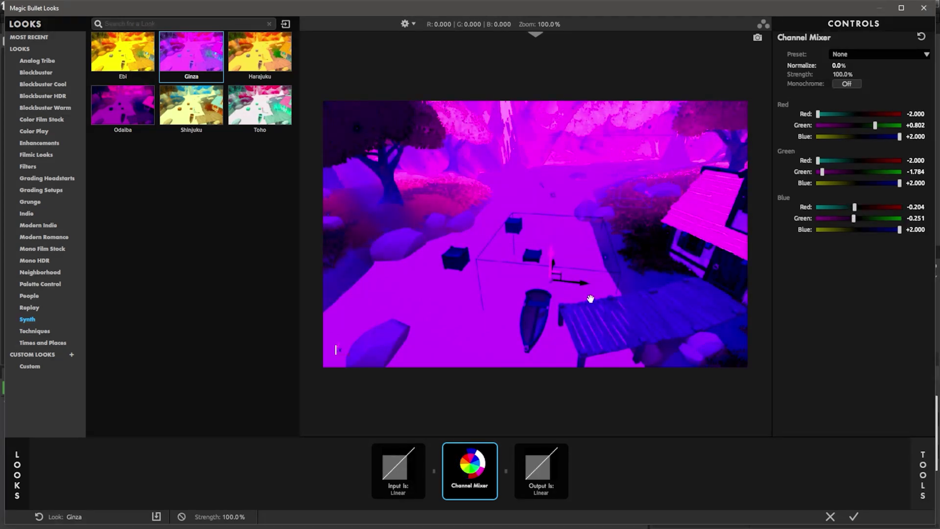
pyautogui.click(855, 517)
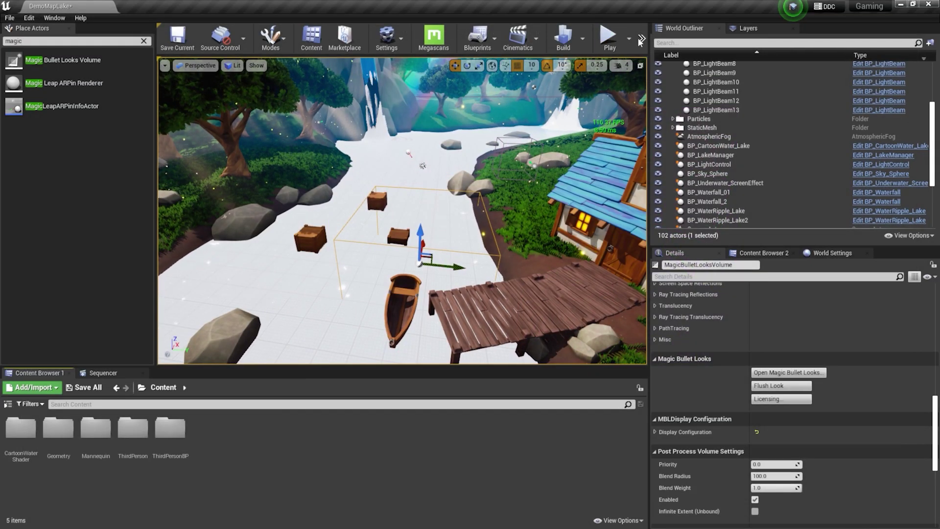
# Widen the level viewport and start a play session in it with control of the character
pyautogui.moveTo(650, 90); pyautogui.dragTo(785, 91)
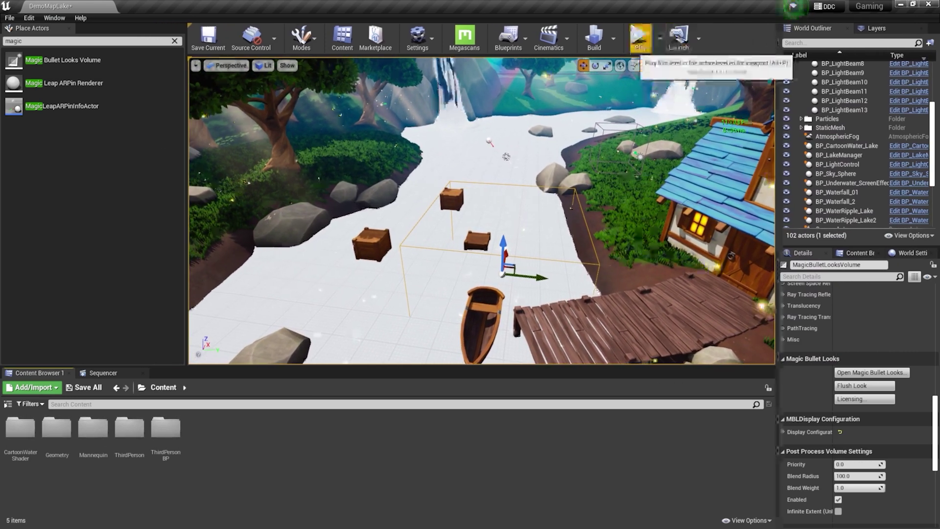
pyautogui.click(637, 36)
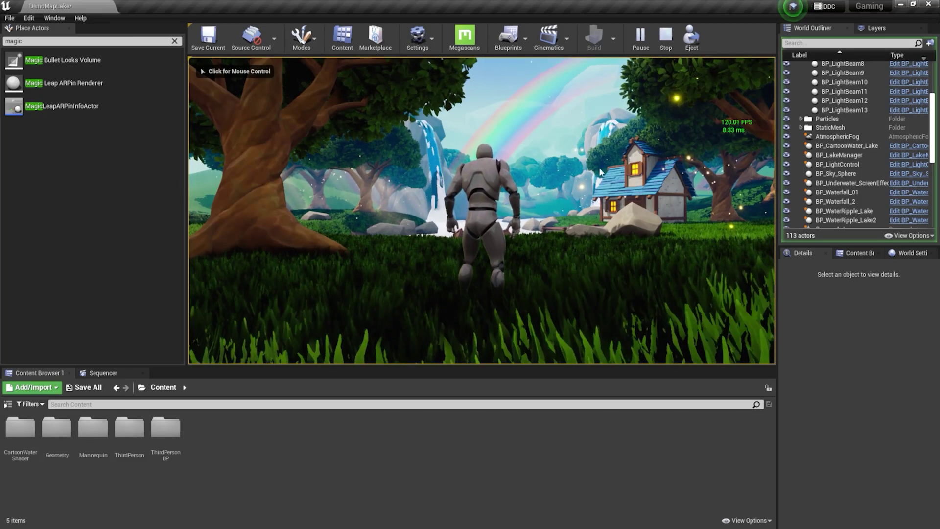
pyautogui.click(574, 217)
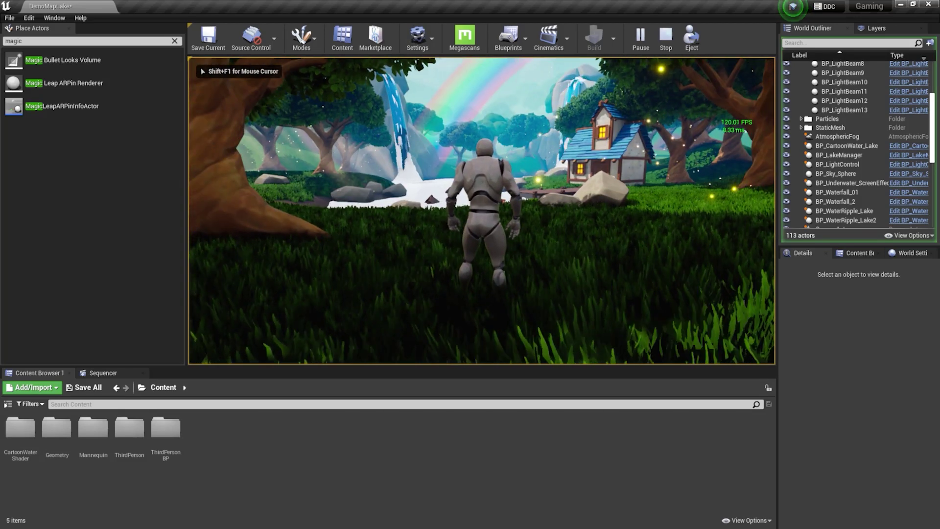
# Run the character past the house and across the dock into the lake to test the volume's look, and end the play session
pyautogui.press('w')
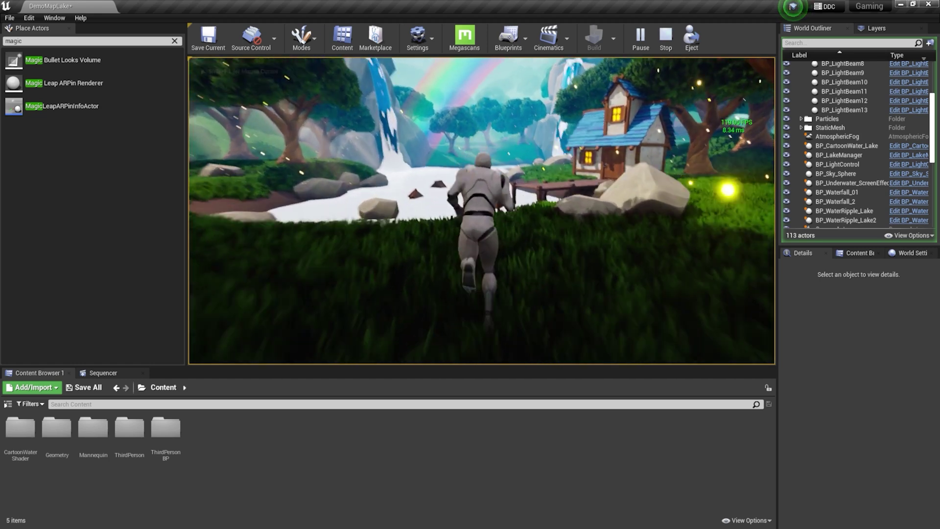
pyautogui.press('w')
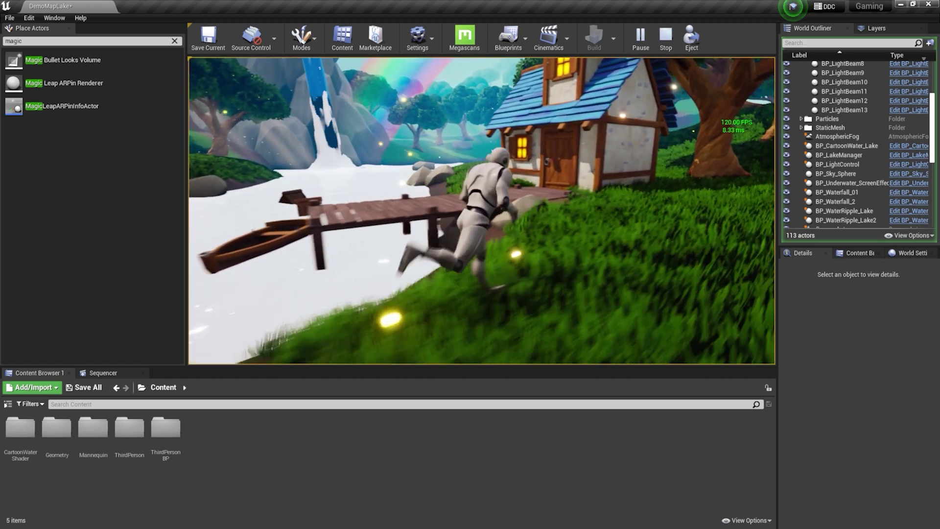
pyautogui.press('w')
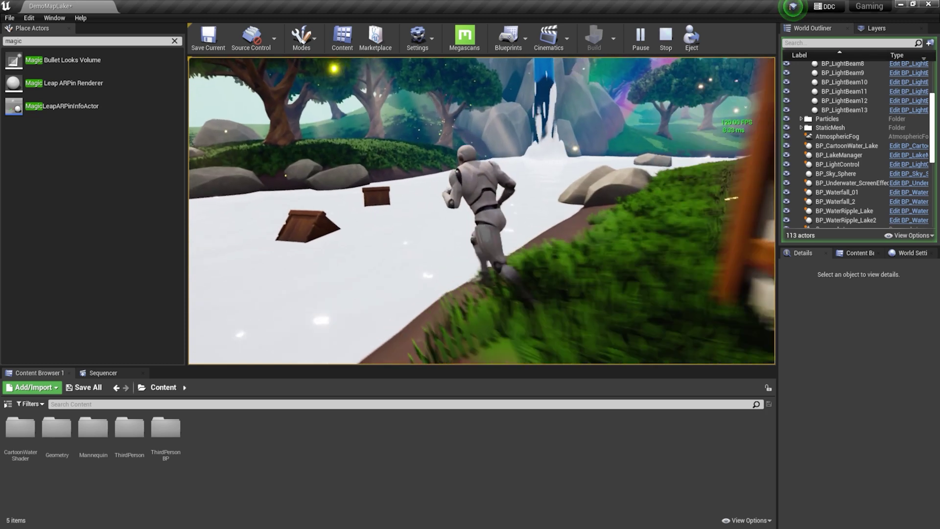
pyautogui.press('w')
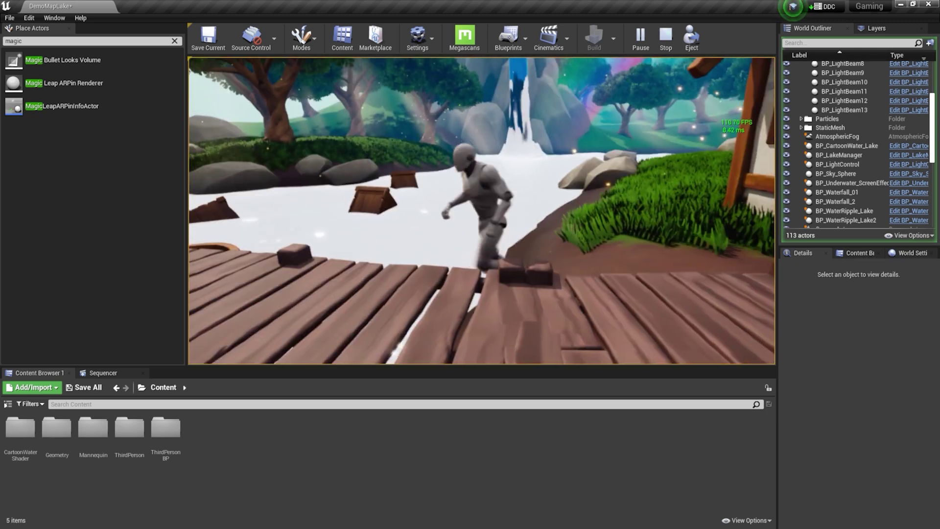
pyautogui.press('w')
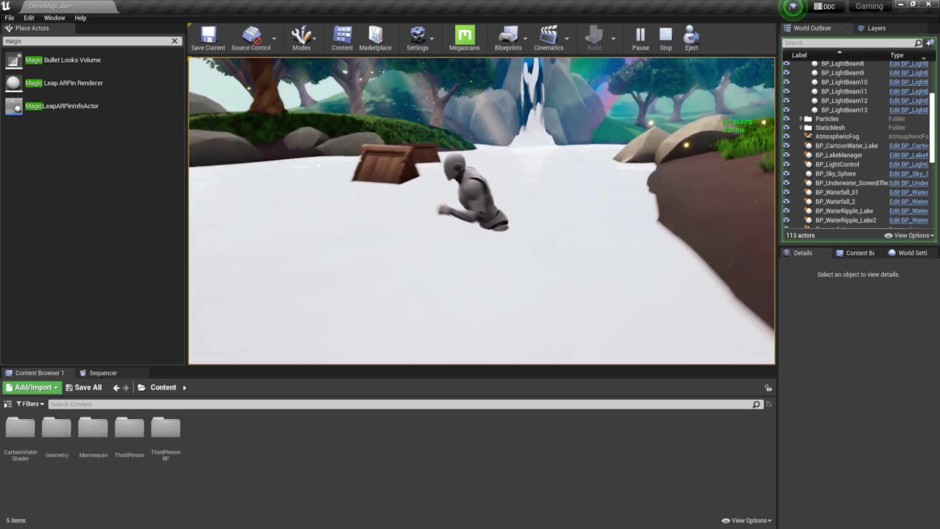
pyautogui.press('w')
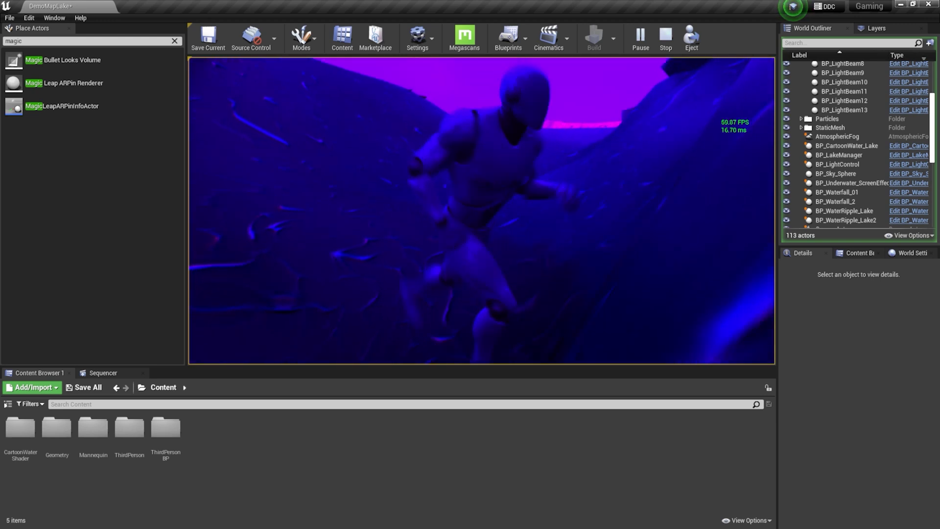
pyautogui.press('w')
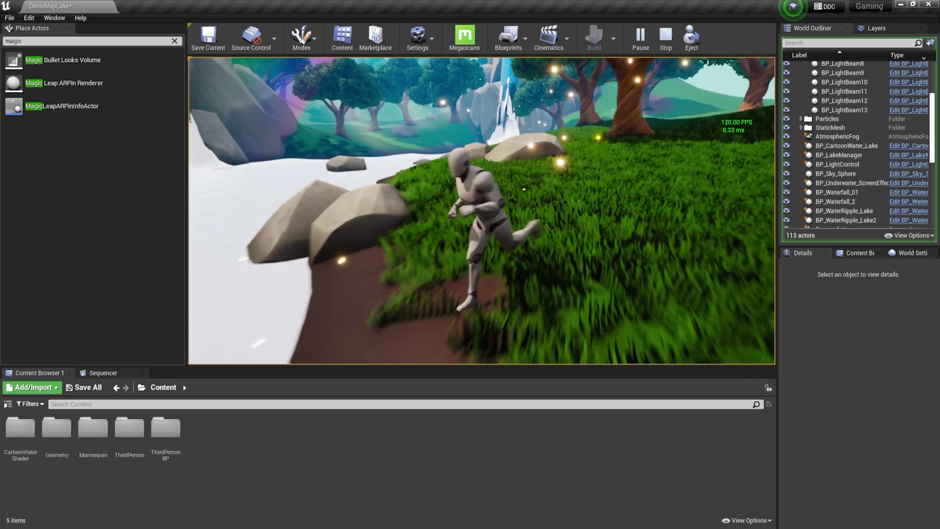
pyautogui.press('Escape')
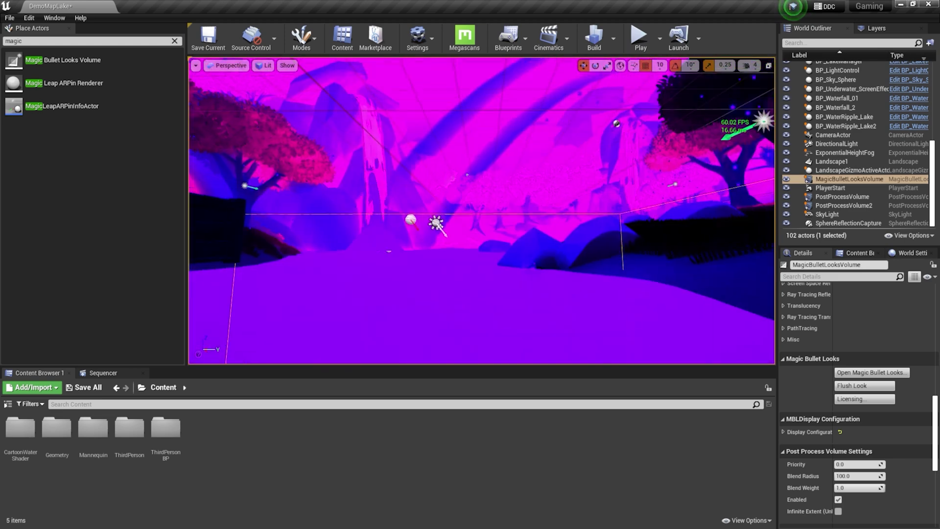
# Compare the scene from inside and outside the Magic Bullet Looks Volume in the editor viewport
pyautogui.moveTo(481, 210); pyautogui.dragTo(482, 230, button='right')
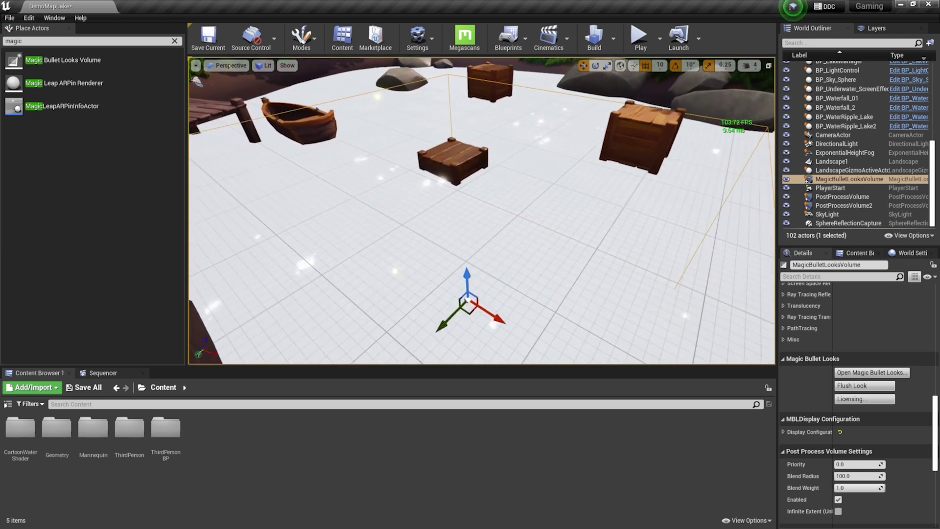
pyautogui.moveTo(211, 72); pyautogui.dragTo(263, 88)
pyautogui.moveTo(361, 268); pyautogui.dragTo(361, 294, button='right')
pyautogui.moveTo(481, 210); pyautogui.dragTo(590, 211, button='right')
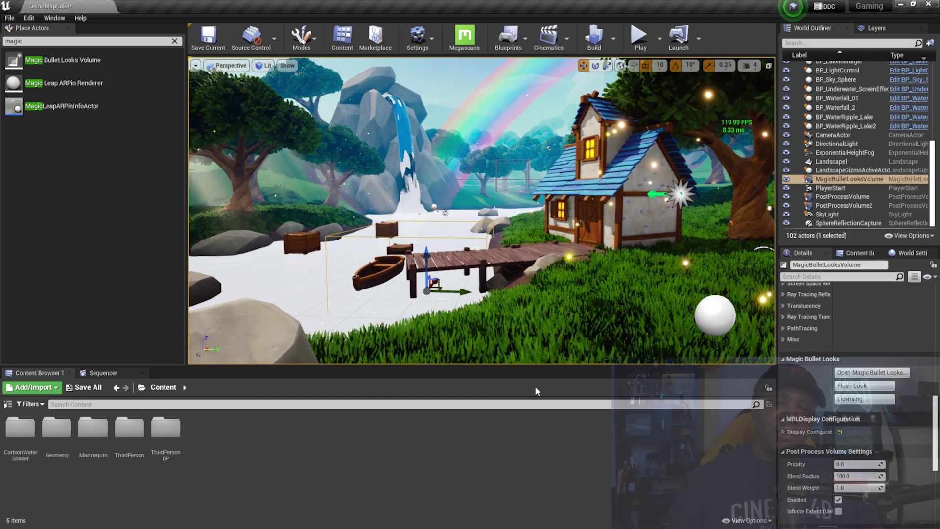